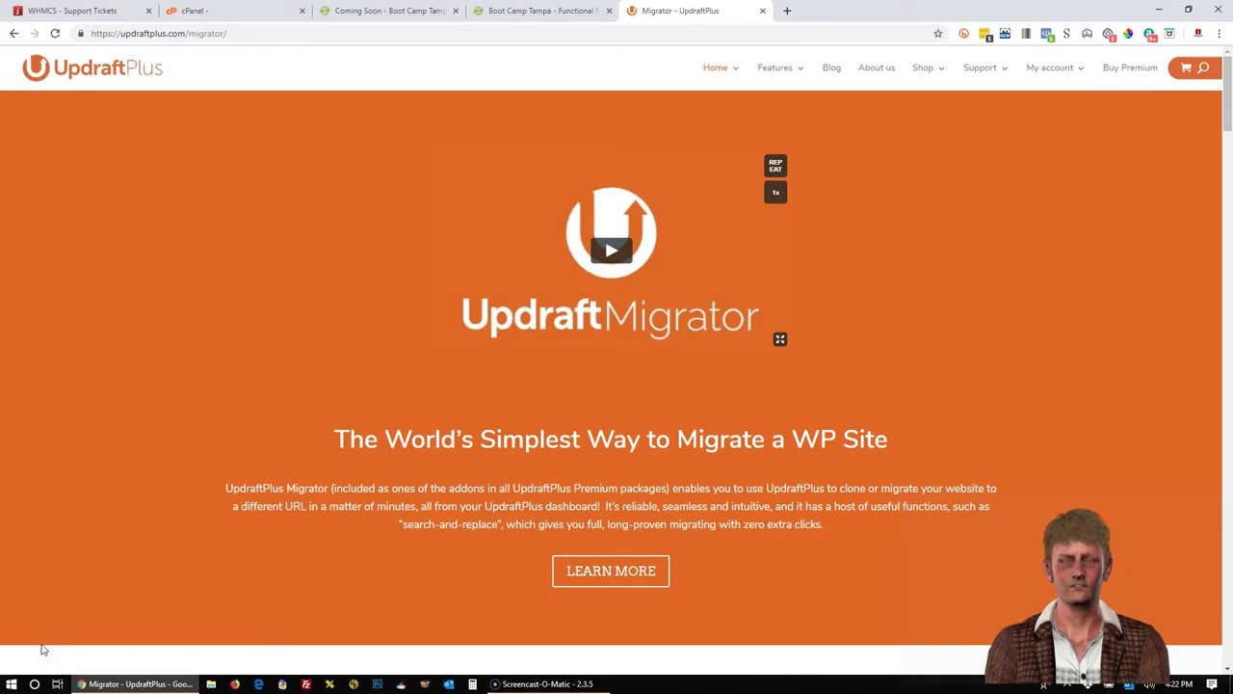
- View the coming-soon page on the main bootcamptampa.com domain
{"action": "left_click", "coordinate": [391, 13]}
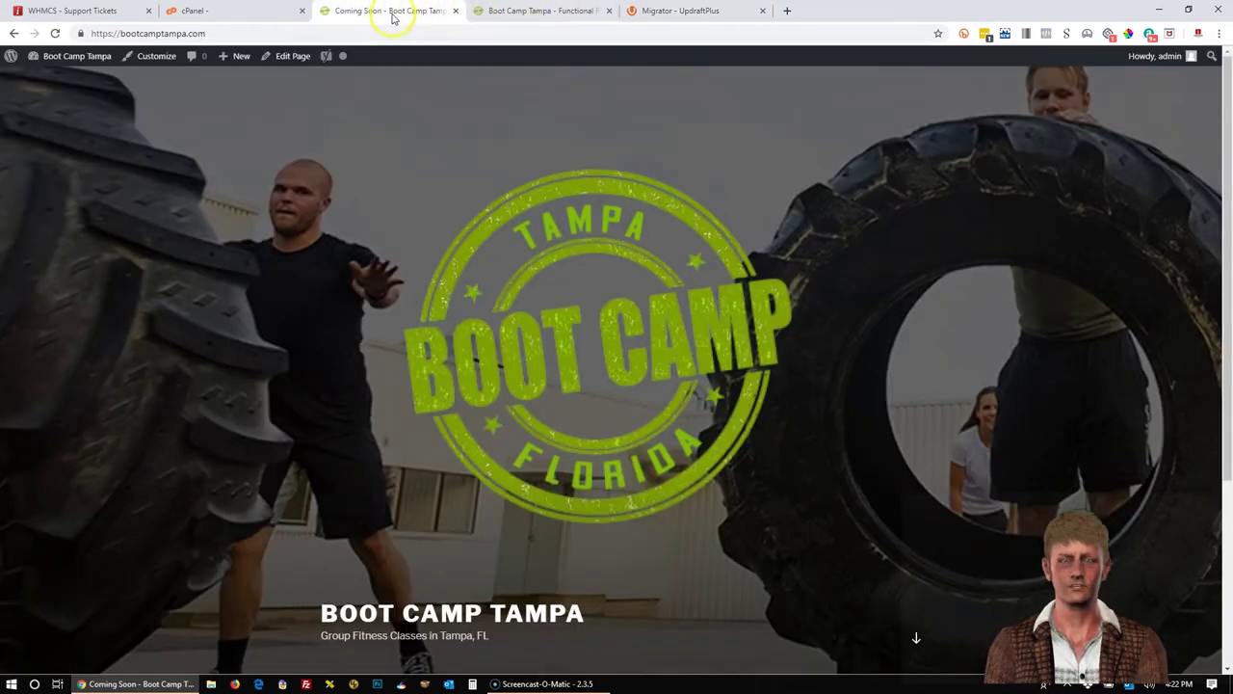
{"action": "scroll", "coordinate": [569, 284], "scroll_direction": "down", "scroll_amount": 3}
{"action": "scroll", "coordinate": [605, 295], "scroll_direction": "up", "scroll_amount": 3}
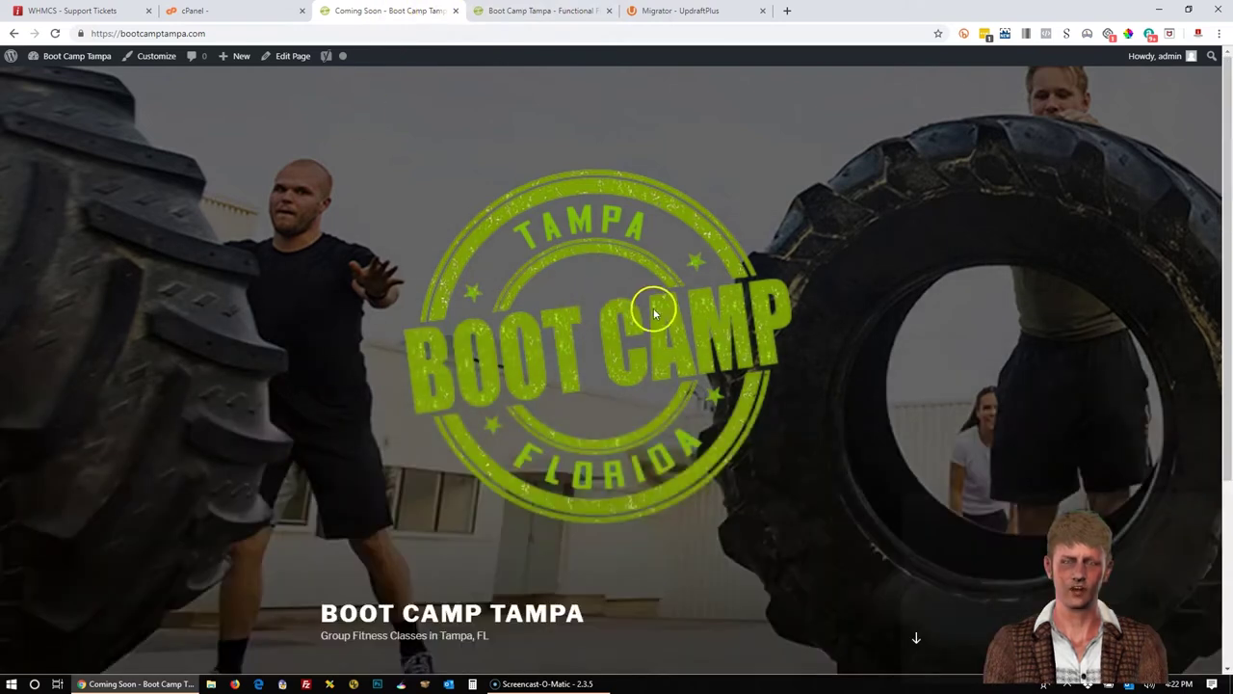
{"action": "scroll", "coordinate": [564, 353], "scroll_direction": "down", "scroll_amount": 3}
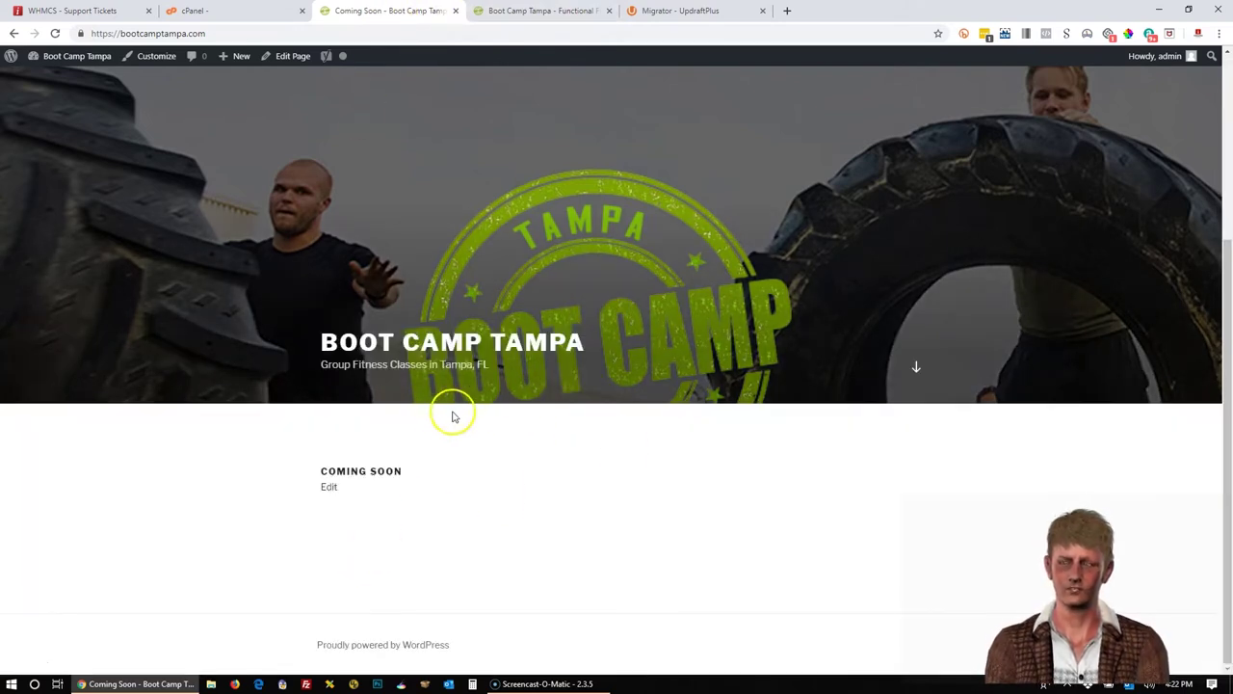
{"action": "scroll", "coordinate": [482, 308], "scroll_direction": "up", "scroll_amount": 3}
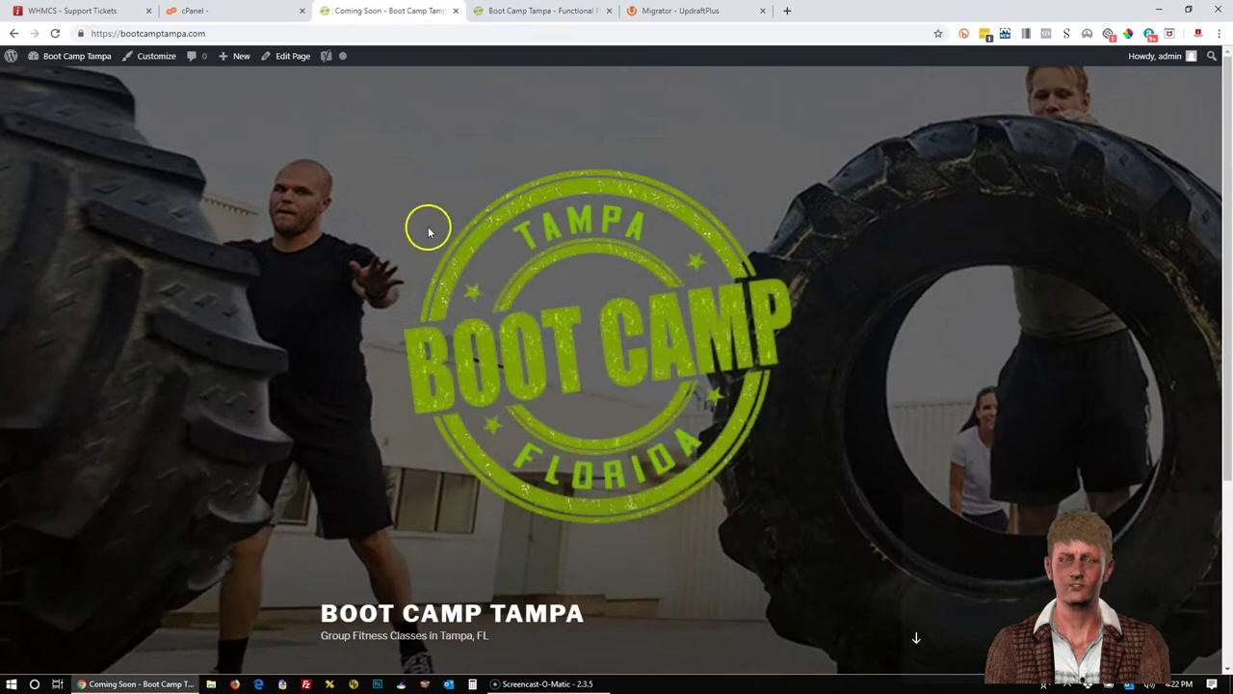
- Compare the /new-wordpress-site/ and main-domain addresses, ending on the subfolder site
{"action": "left_click", "coordinate": [527, 11]}
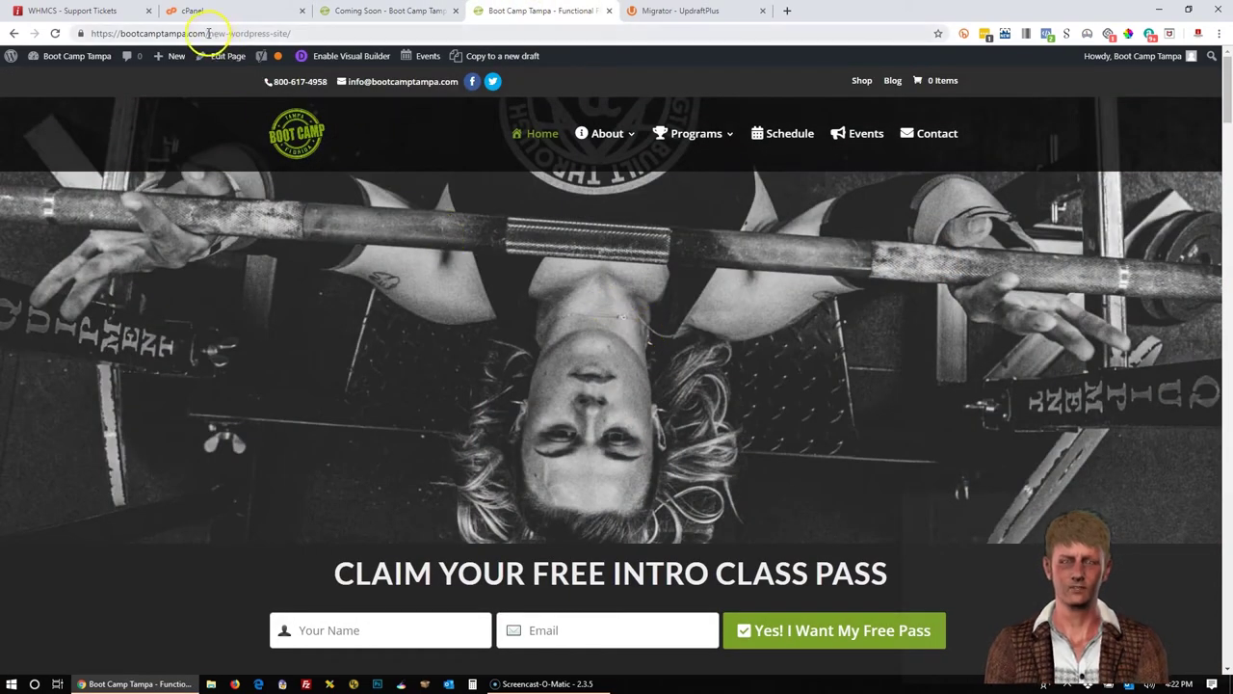
{"action": "left_click_drag", "start_coordinate": [209, 34], "coordinate": [257, 34]}
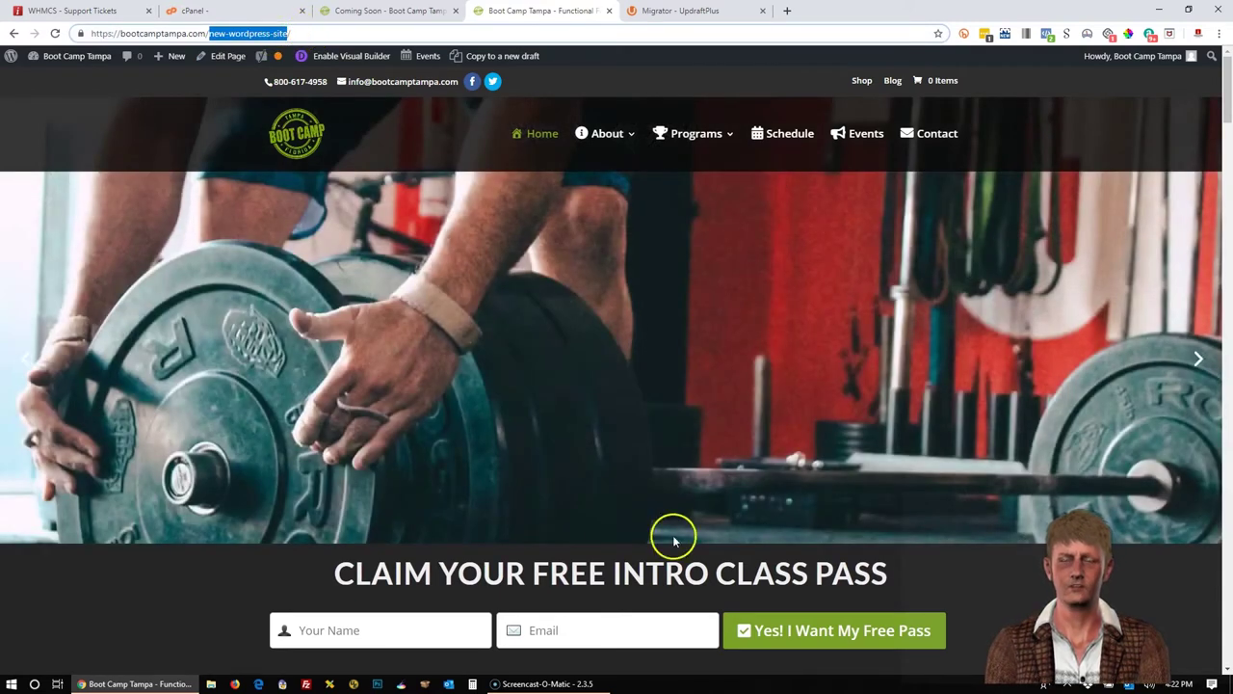
{"action": "left_click", "coordinate": [376, 12]}
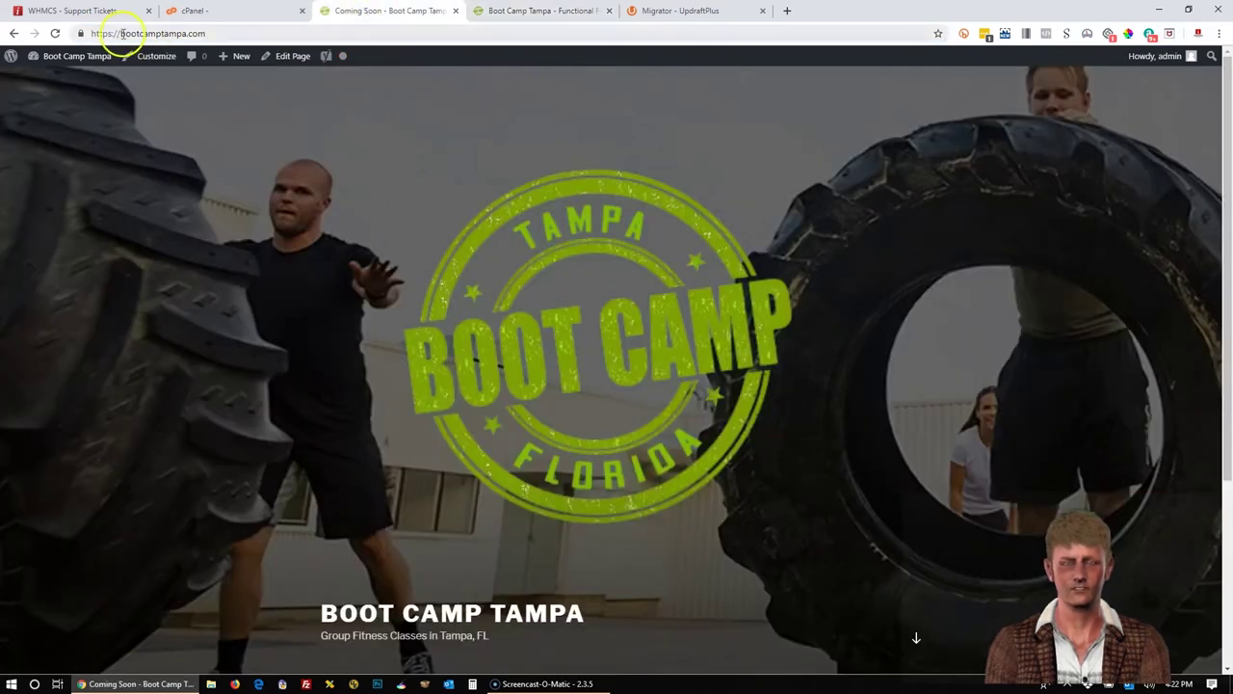
{"action": "left_click_drag", "start_coordinate": [121, 34], "coordinate": [175, 34]}
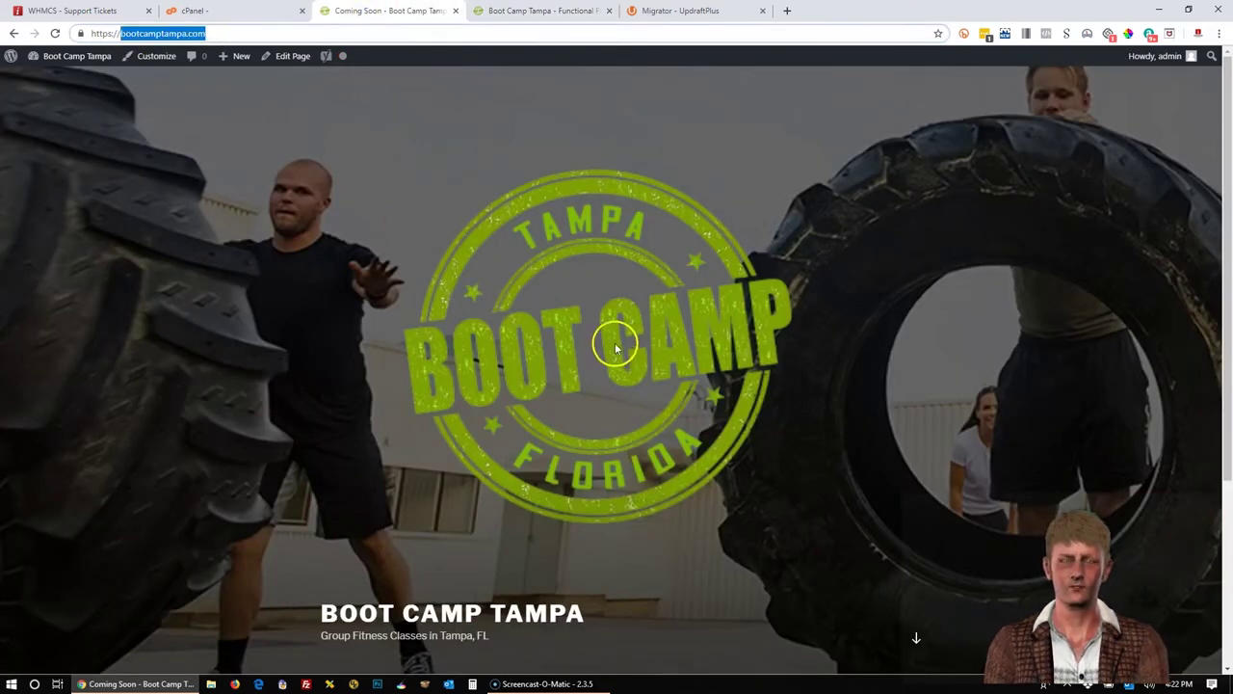
{"action": "key", "text": "ctrl+Tab"}
{"action": "key", "text": "ctrl+Tab"}
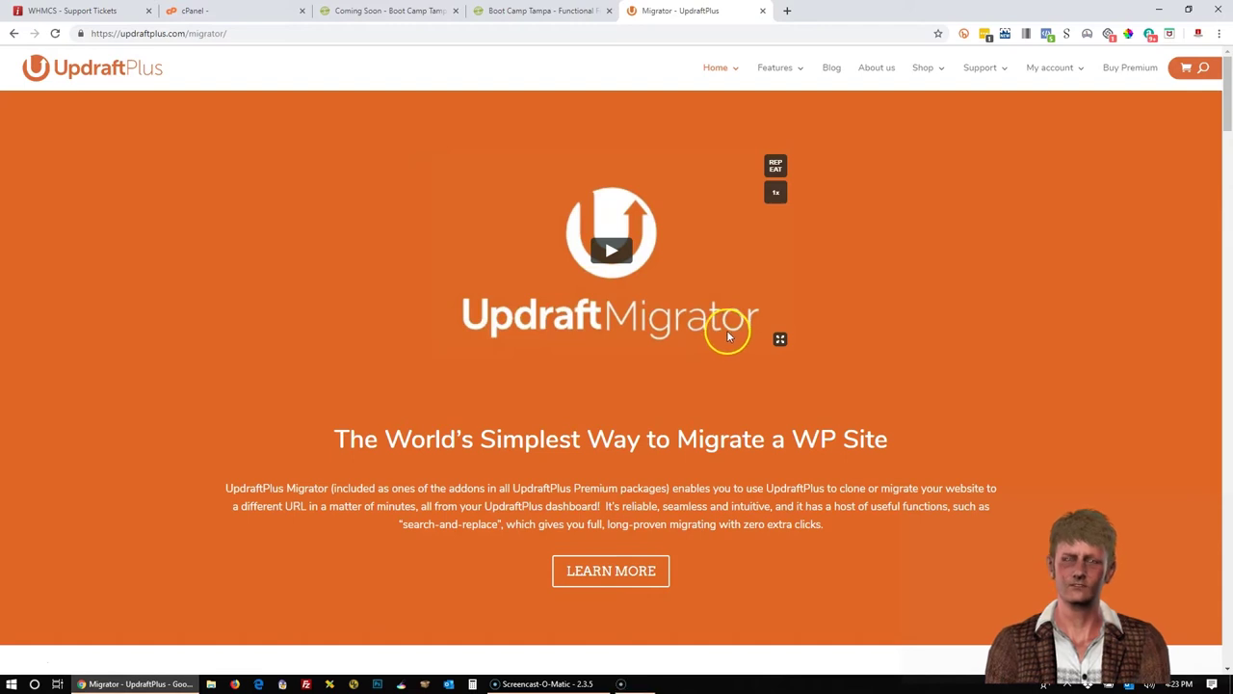
{"action": "left_click", "coordinate": [515, 11]}
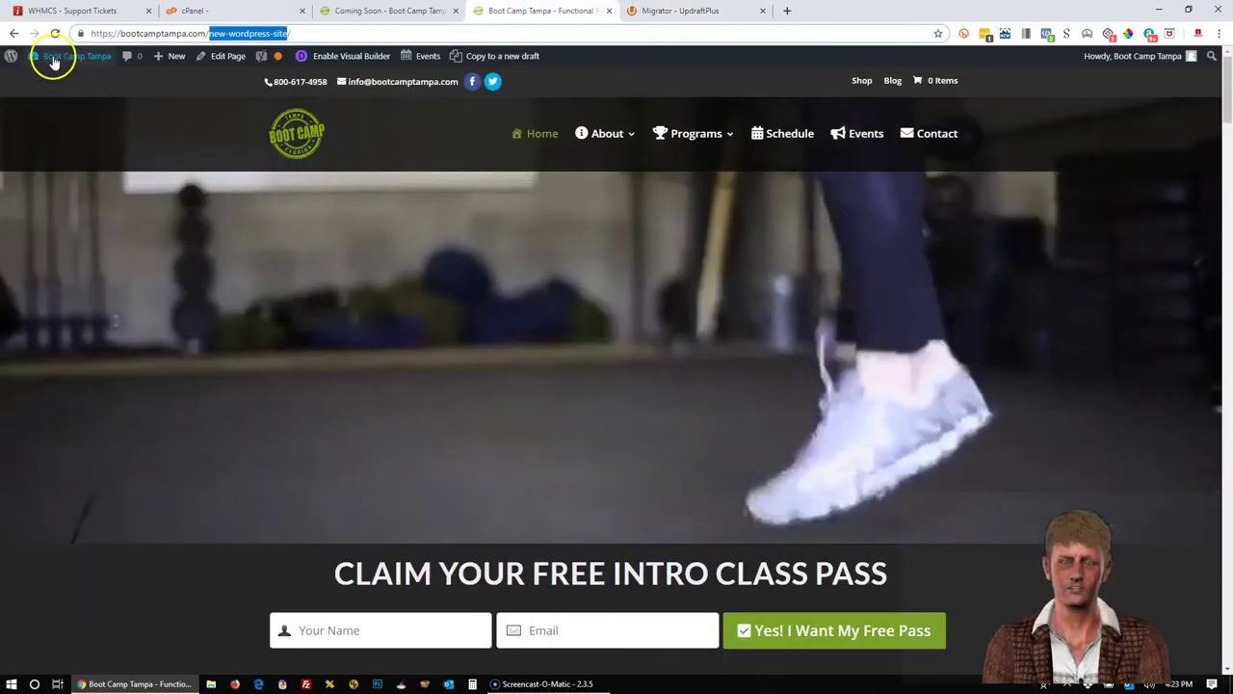
- Go to UpdraftPlus Backup / Restore in the subfolder site's admin
{"action": "left_click", "coordinate": [228, 54]}
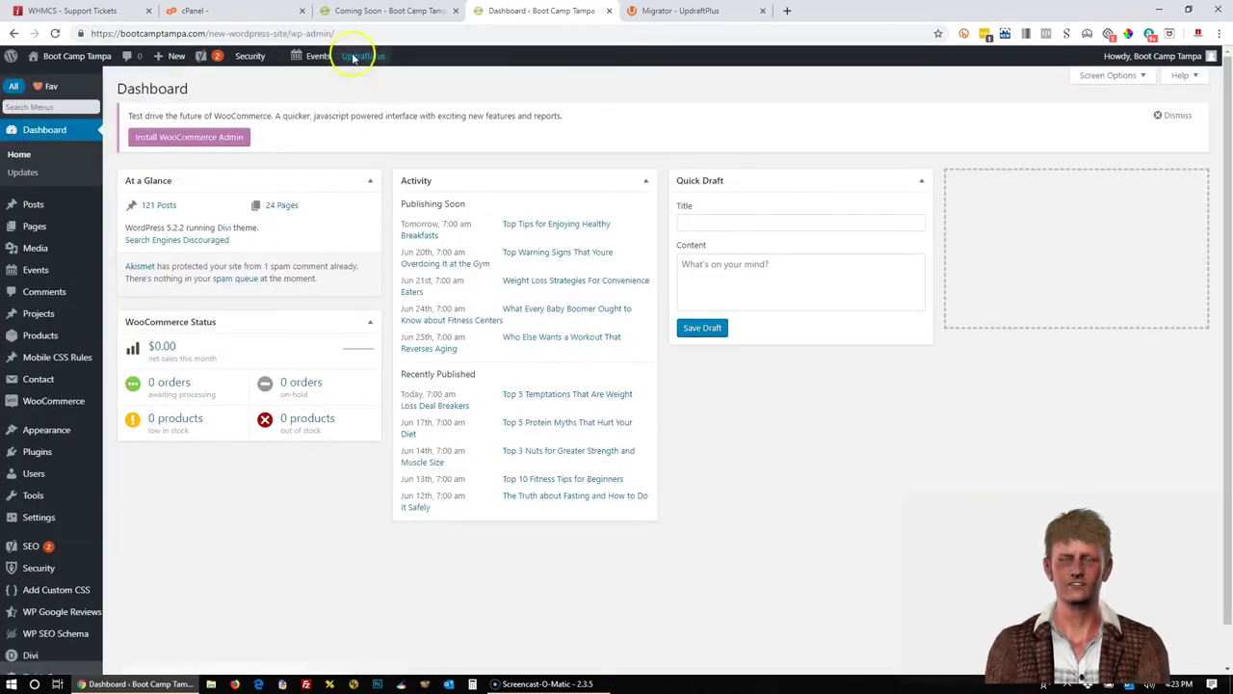
{"action": "mouse_move", "coordinate": [351, 59]}
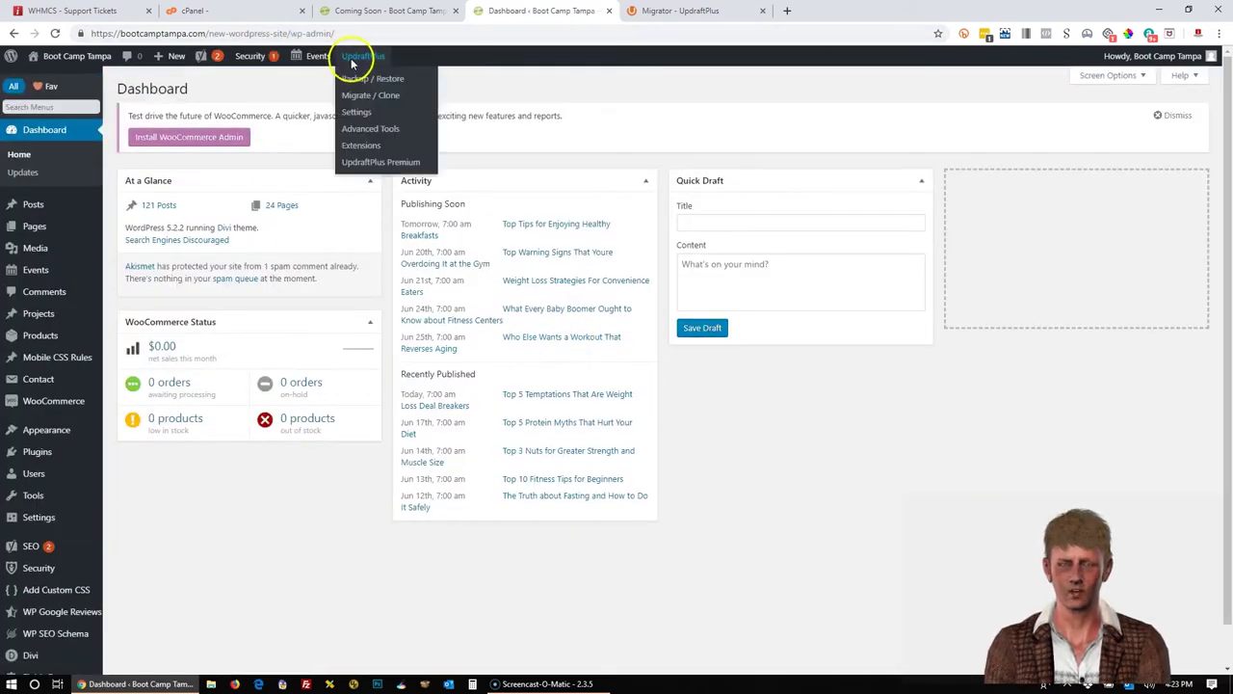
{"action": "left_click", "coordinate": [363, 83]}
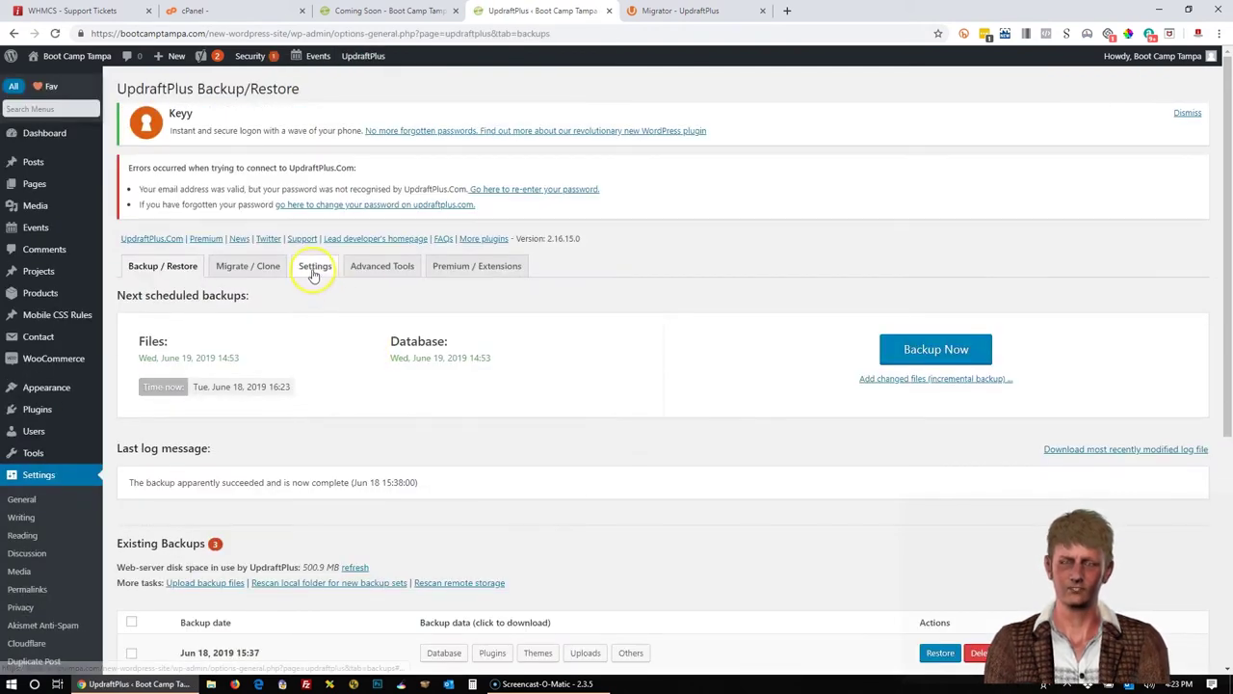
- Review the backup settings and expert options, including 400 MB split archives, and save them
{"action": "left_click", "coordinate": [314, 267]}
{"action": "scroll", "coordinate": [418, 455], "scroll_direction": "down", "scroll_amount": 5}
{"action": "scroll", "coordinate": [418, 454], "scroll_direction": "down", "scroll_amount": 3}
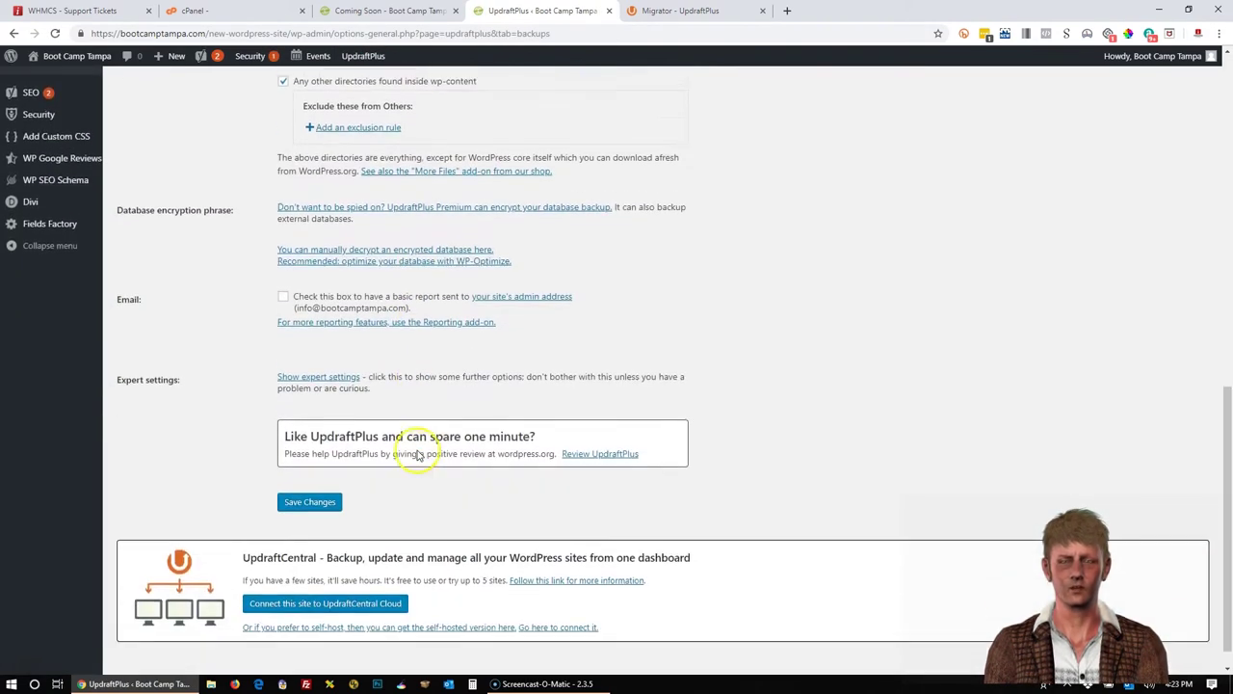
{"action": "scroll", "coordinate": [412, 453], "scroll_direction": "up", "scroll_amount": 2}
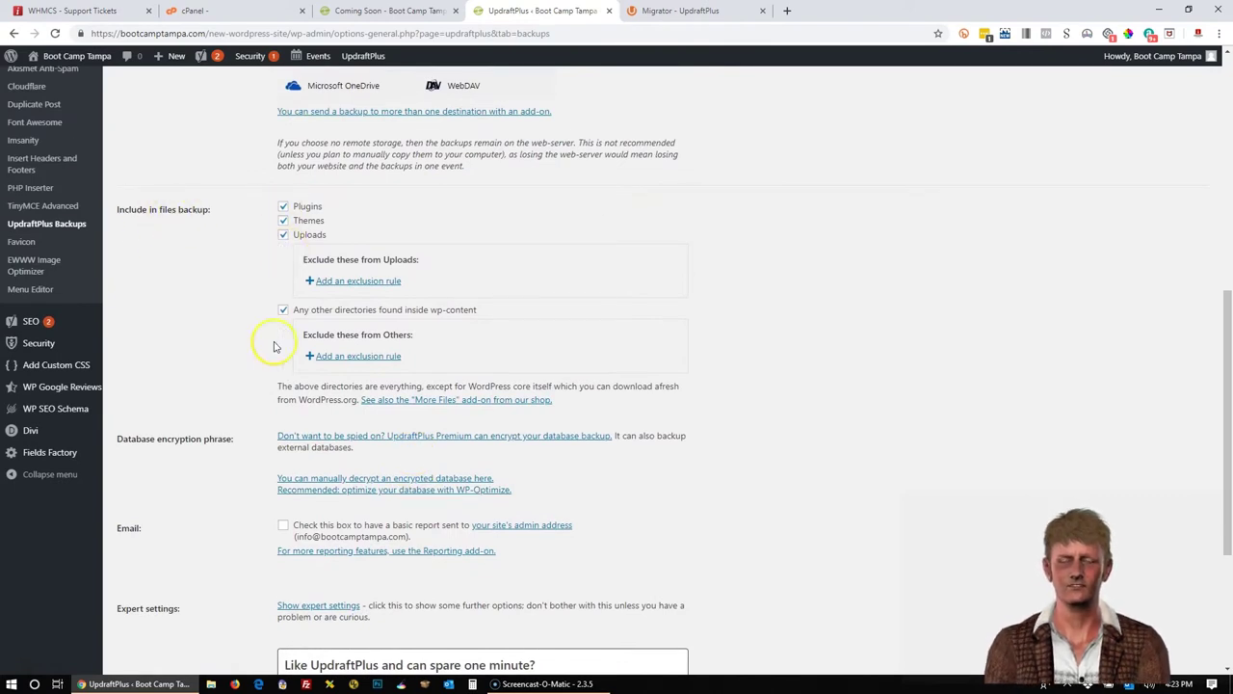
{"action": "scroll", "coordinate": [543, 515], "scroll_direction": "down", "scroll_amount": 3}
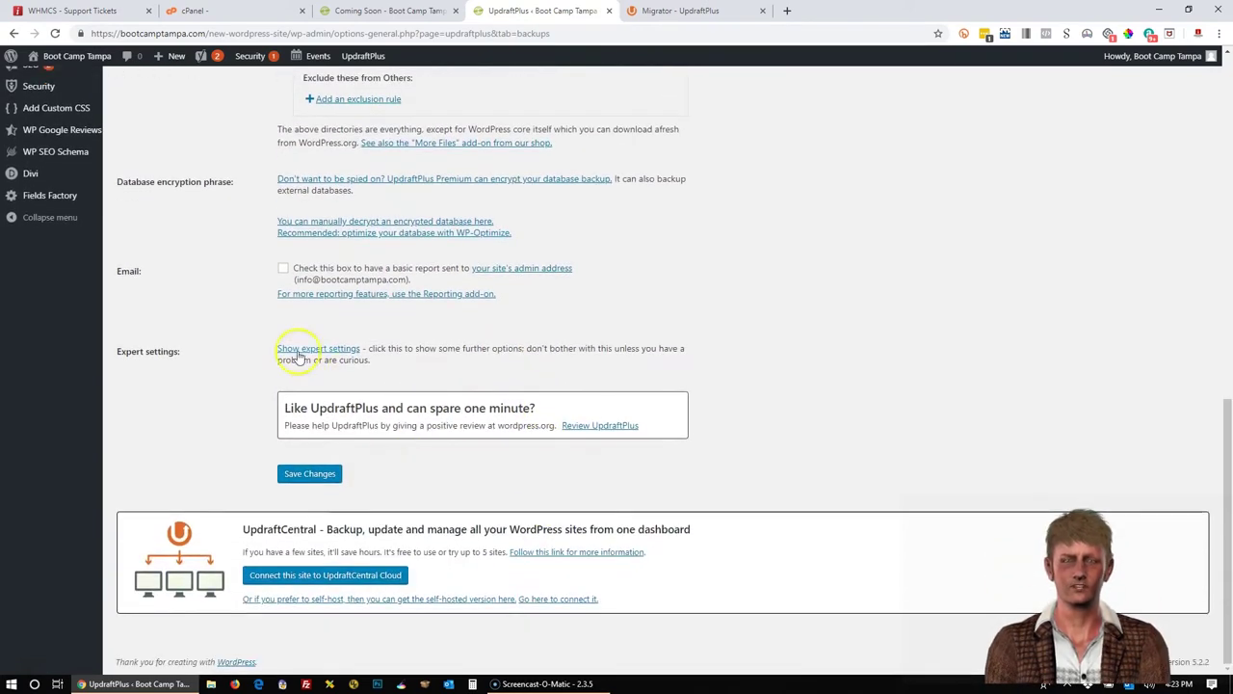
{"action": "left_click", "coordinate": [298, 352]}
{"action": "left_click_drag", "start_coordinate": [311, 463], "coordinate": [264, 465]}
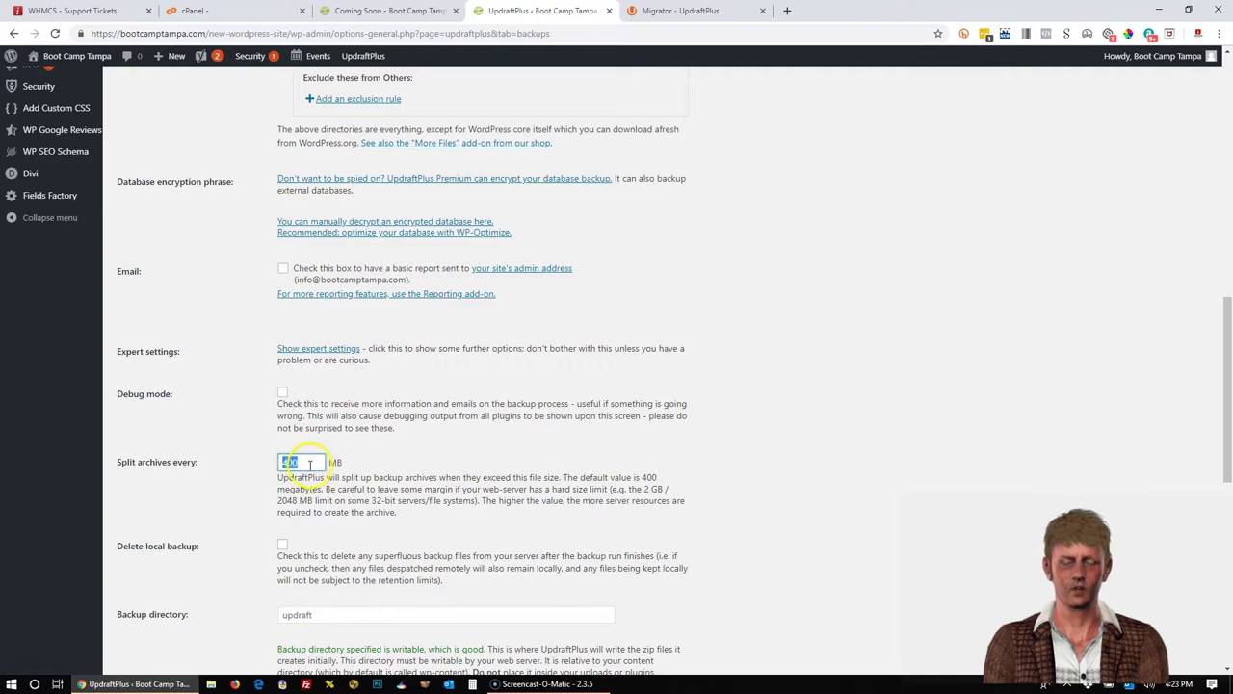
{"action": "scroll", "coordinate": [499, 468], "scroll_direction": "down", "scroll_amount": 6}
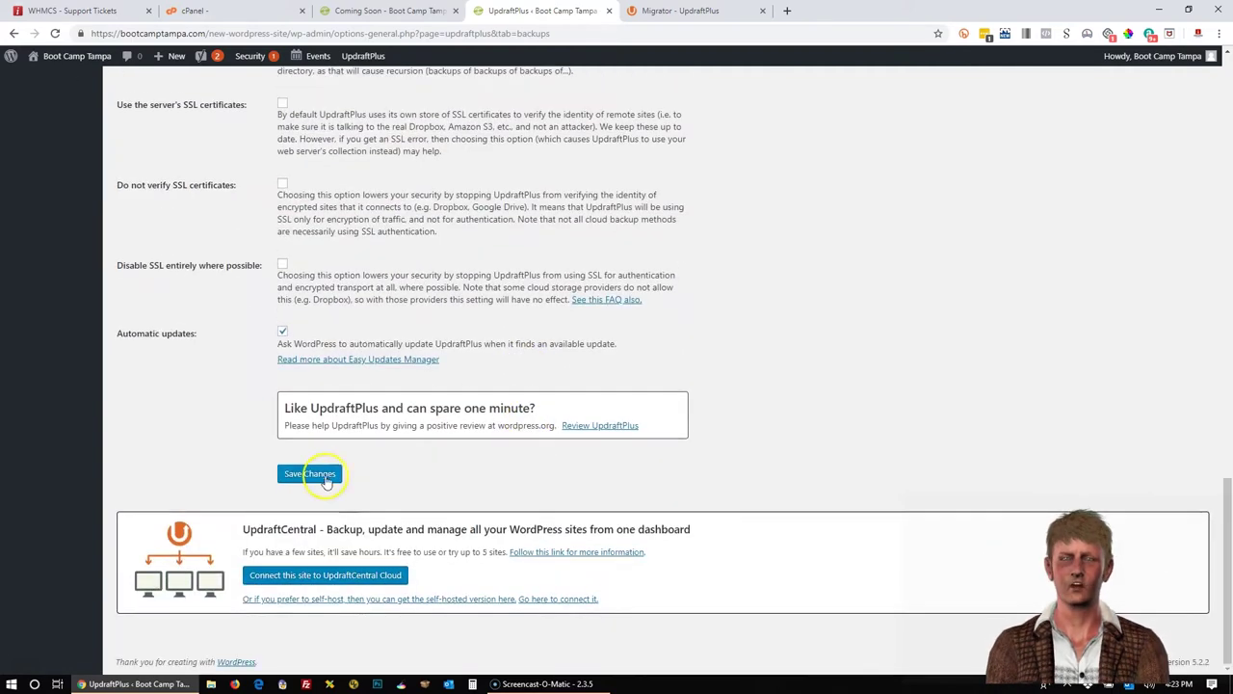
{"action": "left_click", "coordinate": [310, 473]}
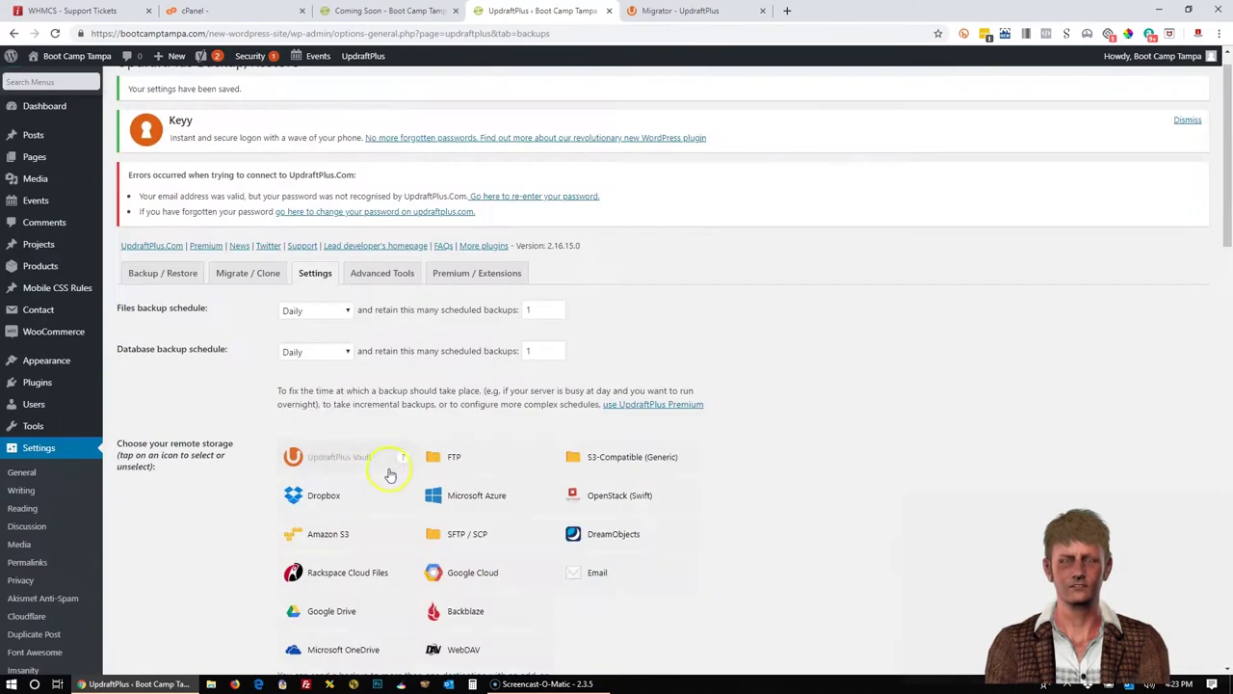
- Back up database and files now, creating the Jun 18, 2019 16:24 backup, and fetch its database
{"action": "left_click", "coordinate": [142, 278]}
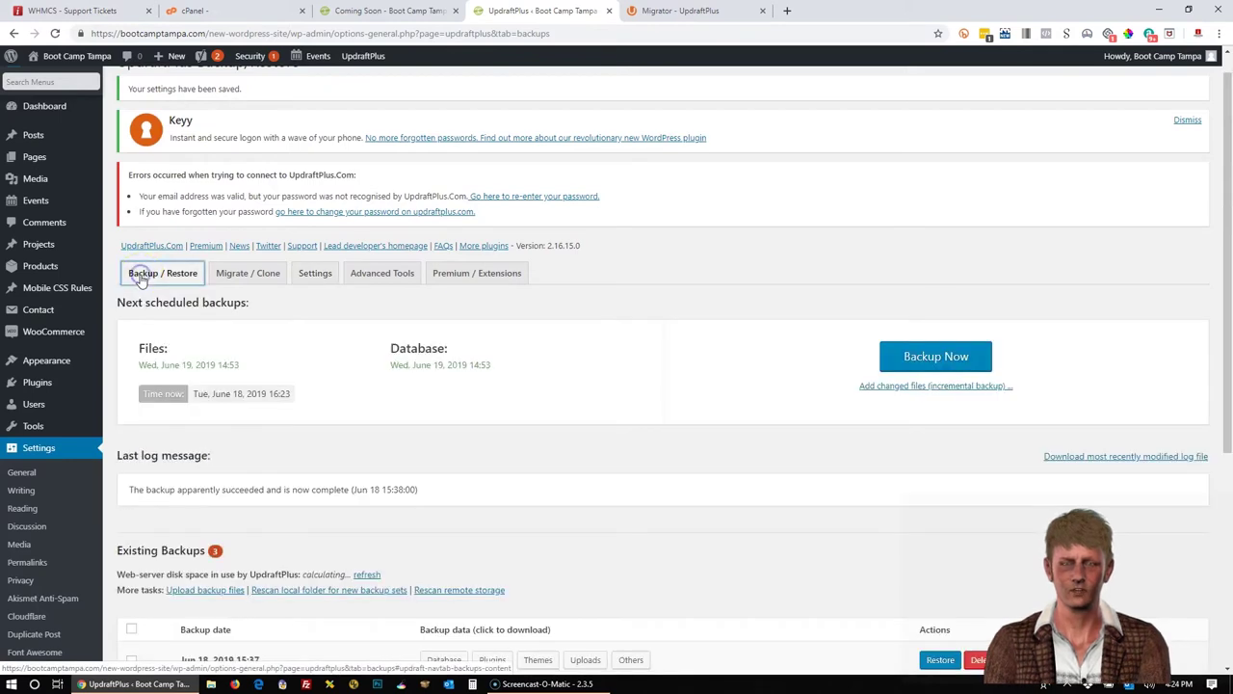
{"action": "left_click", "coordinate": [953, 359]}
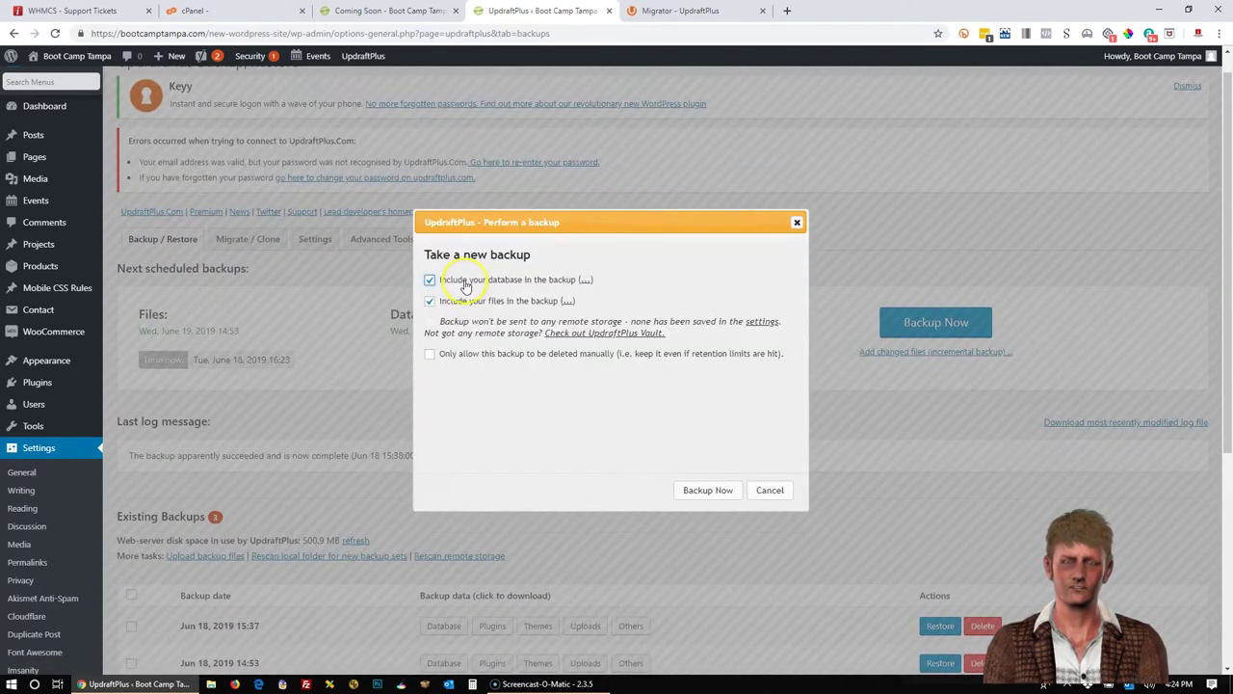
{"action": "left_click", "coordinate": [708, 491]}
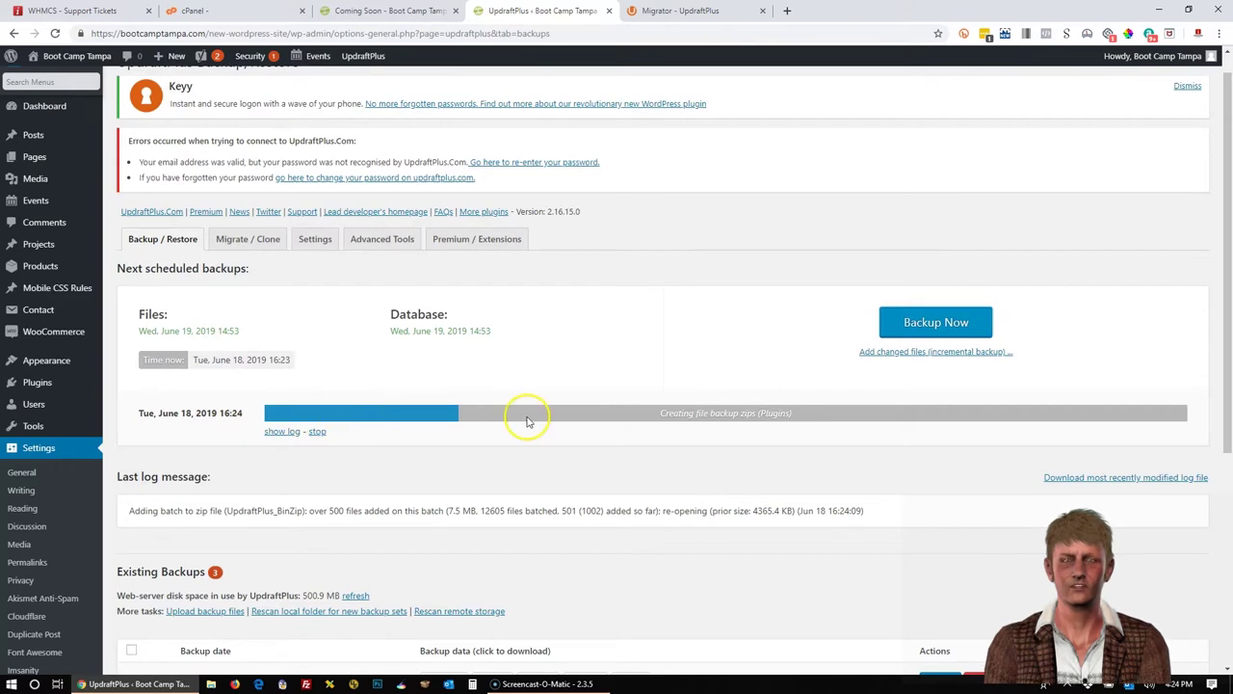
{"action": "scroll", "coordinate": [800, 531], "scroll_direction": "down", "scroll_amount": 2}
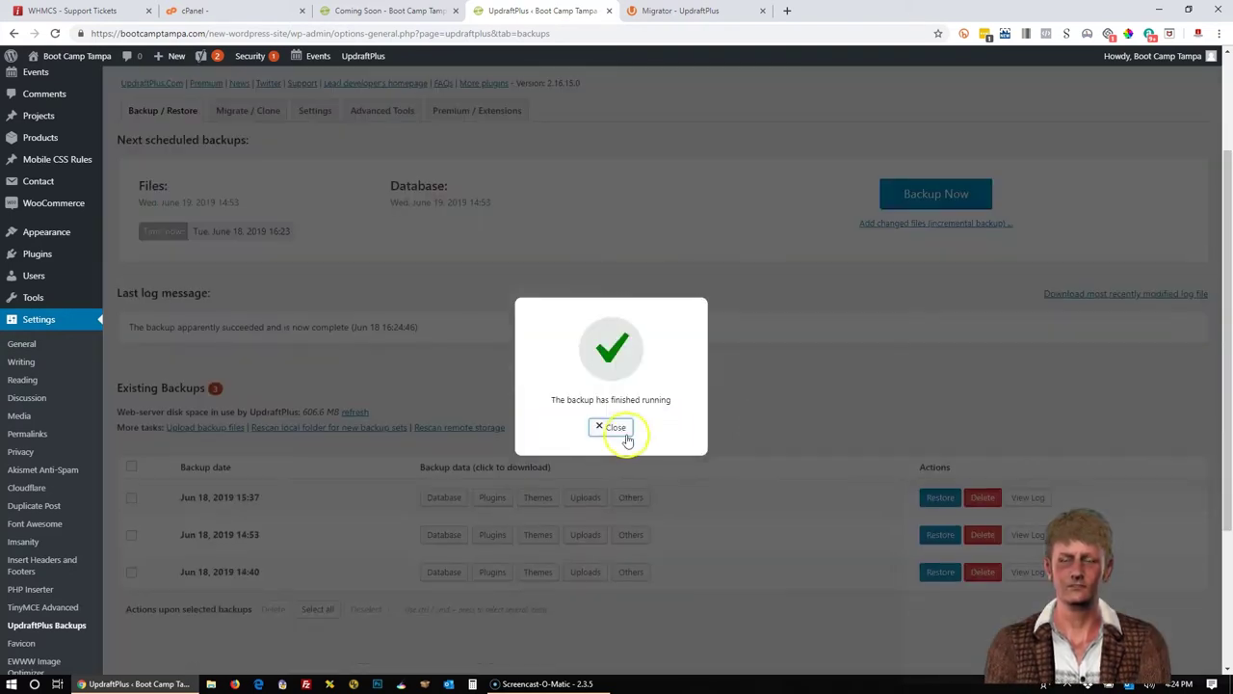
{"action": "left_click", "coordinate": [611, 427]}
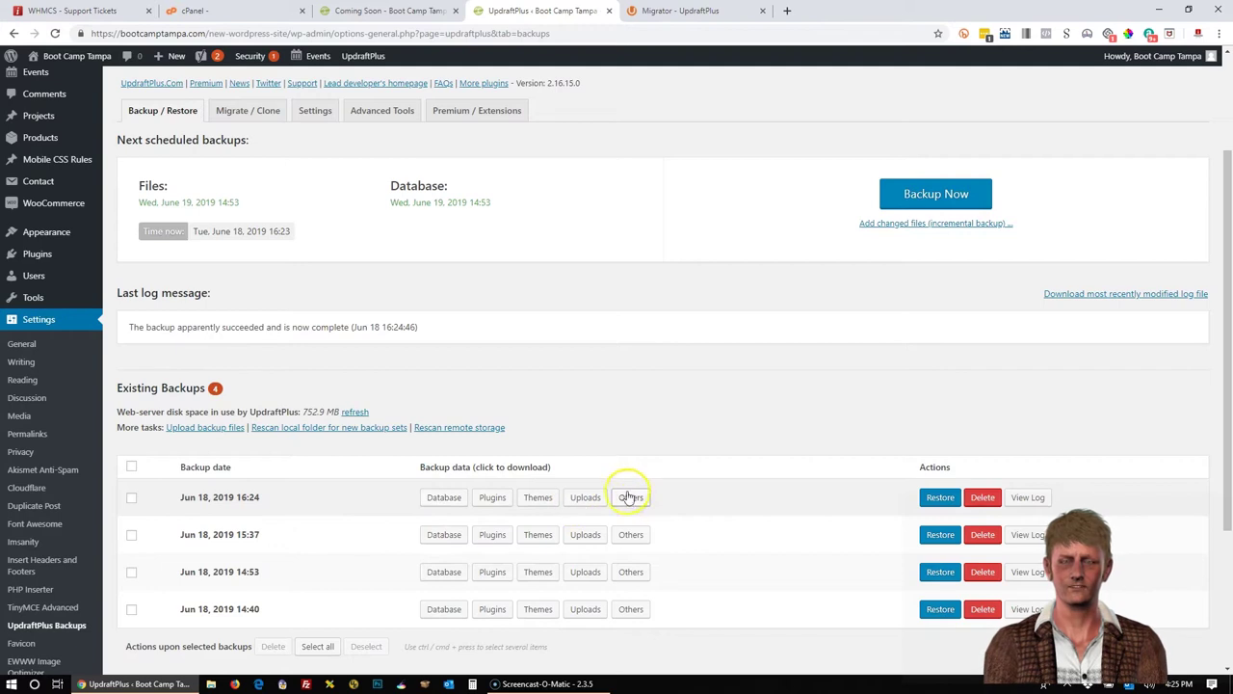
{"action": "left_click", "coordinate": [438, 503]}
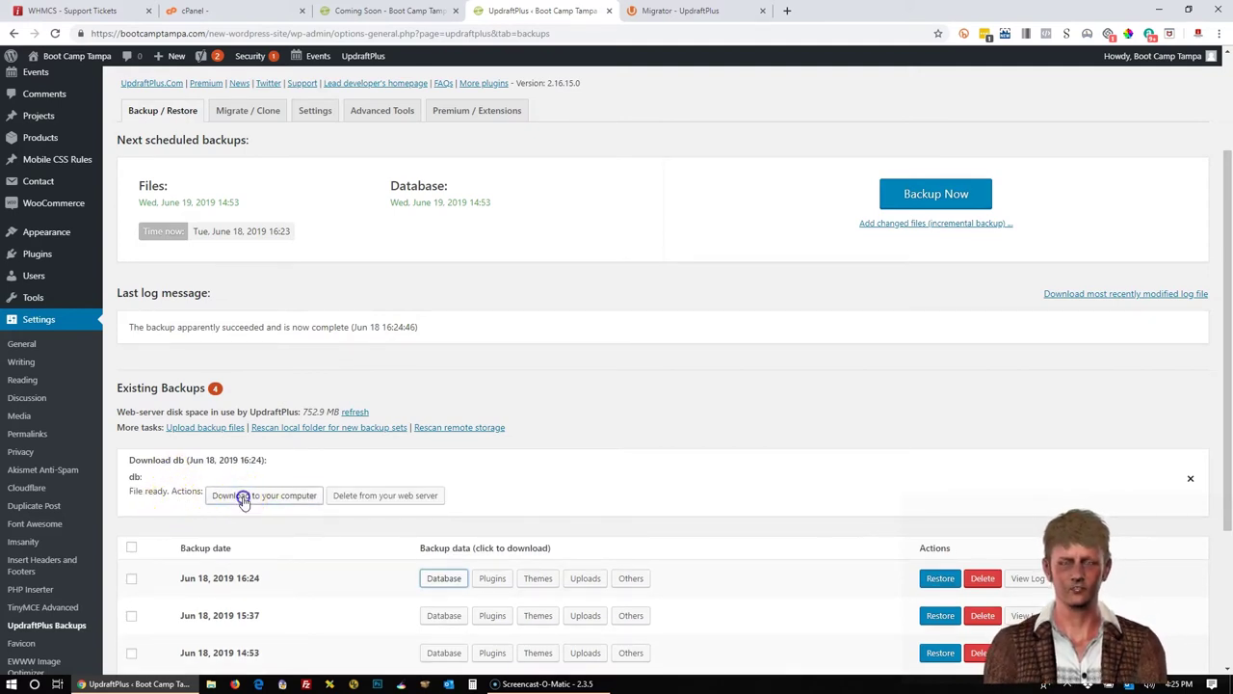
- Save the Jun 18 16:24 database archive into a new Desktop folder 'Boot Camp Tampa Migration'
{"action": "left_click", "coordinate": [244, 497]}
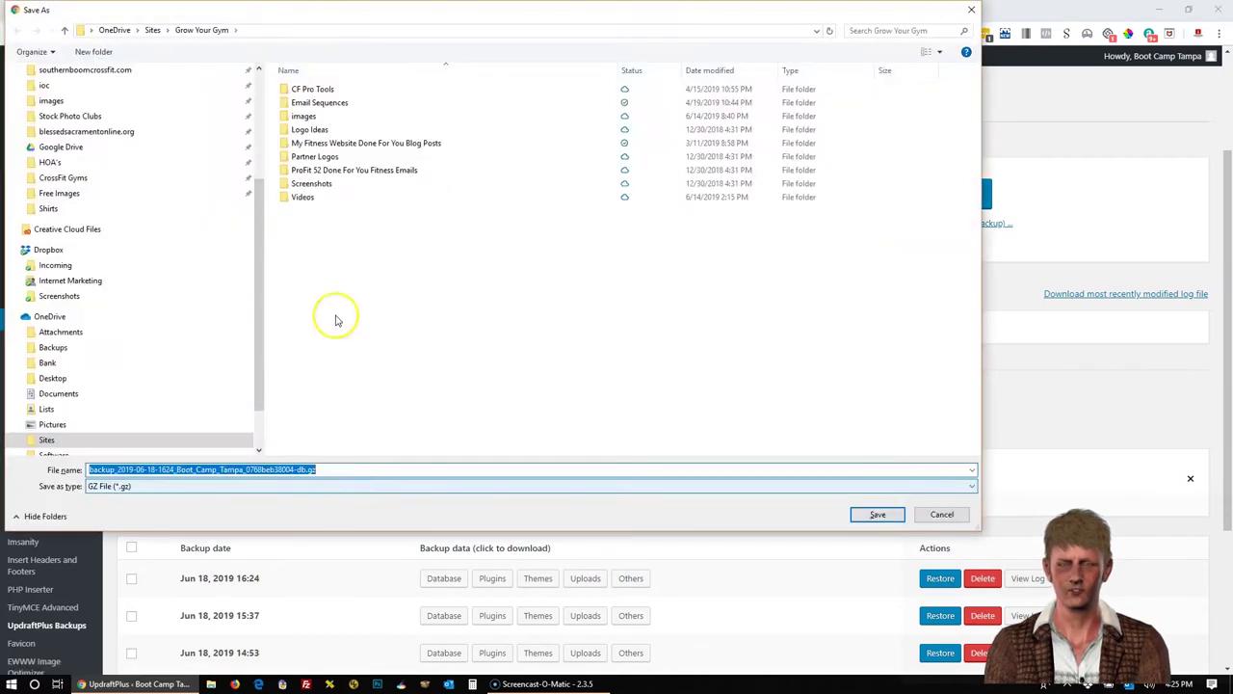
{"action": "left_click", "coordinate": [259, 77]}
{"action": "left_click", "coordinate": [30, 94]}
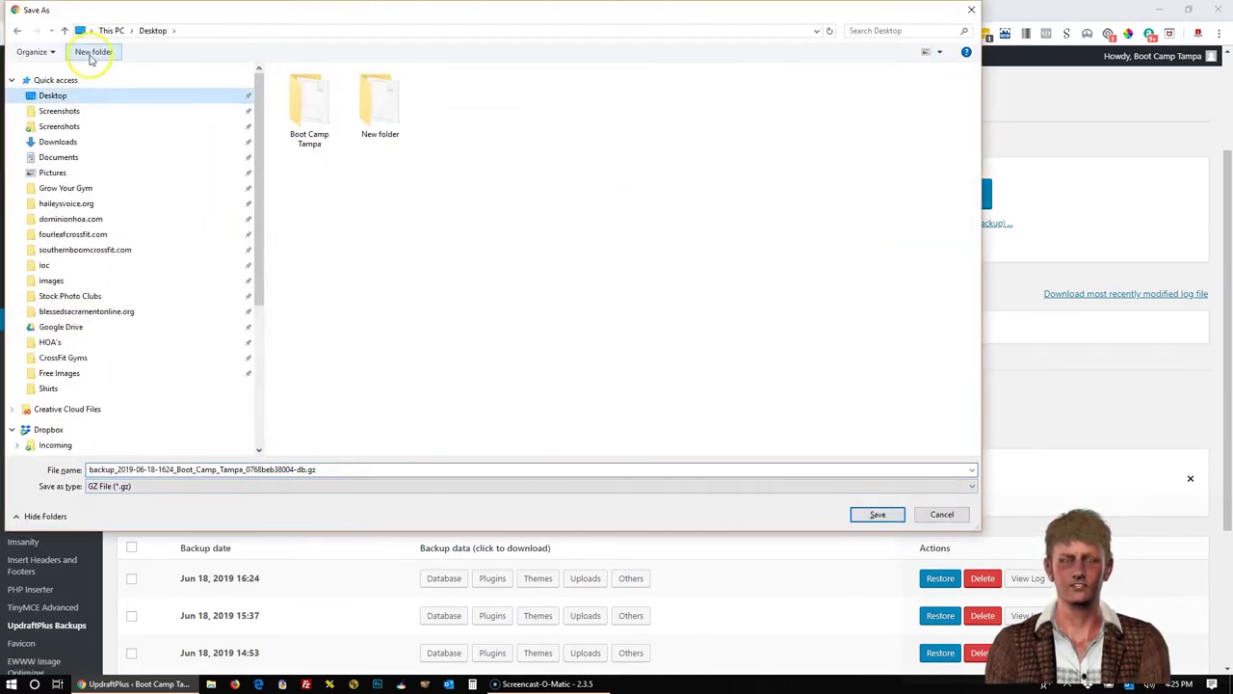
{"action": "left_click", "coordinate": [93, 51]}
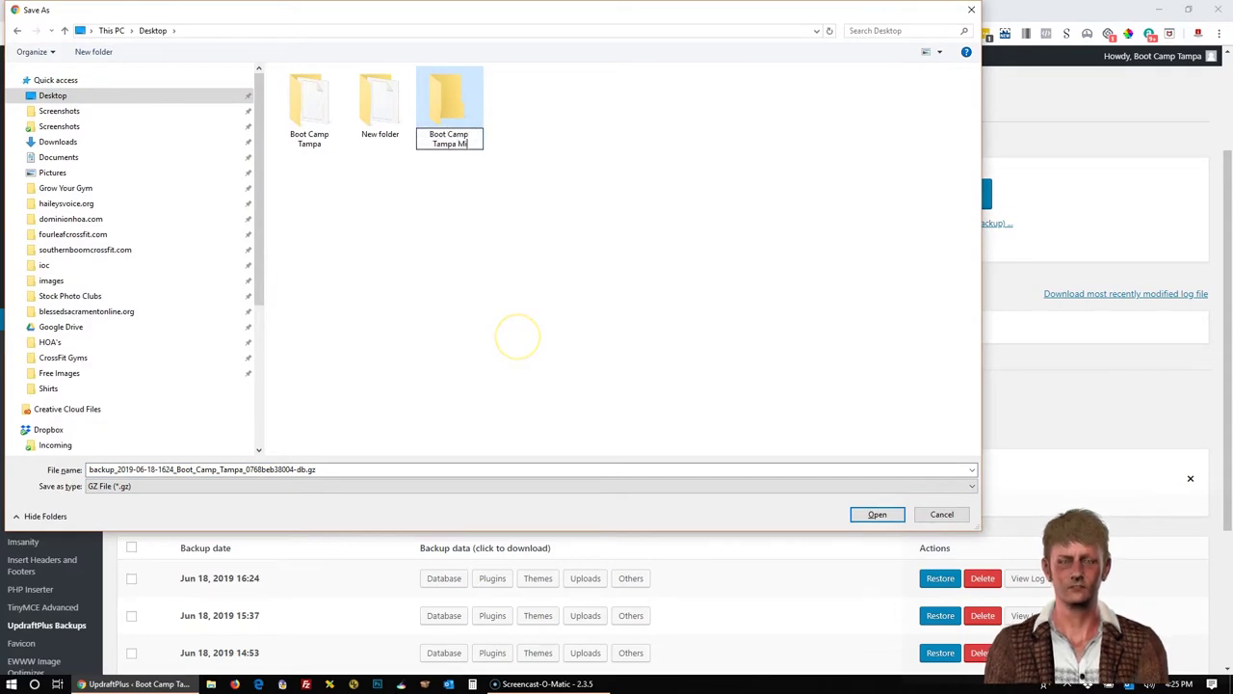
{"action": "key", "text": "Return"}
{"action": "key", "text": "Return"}
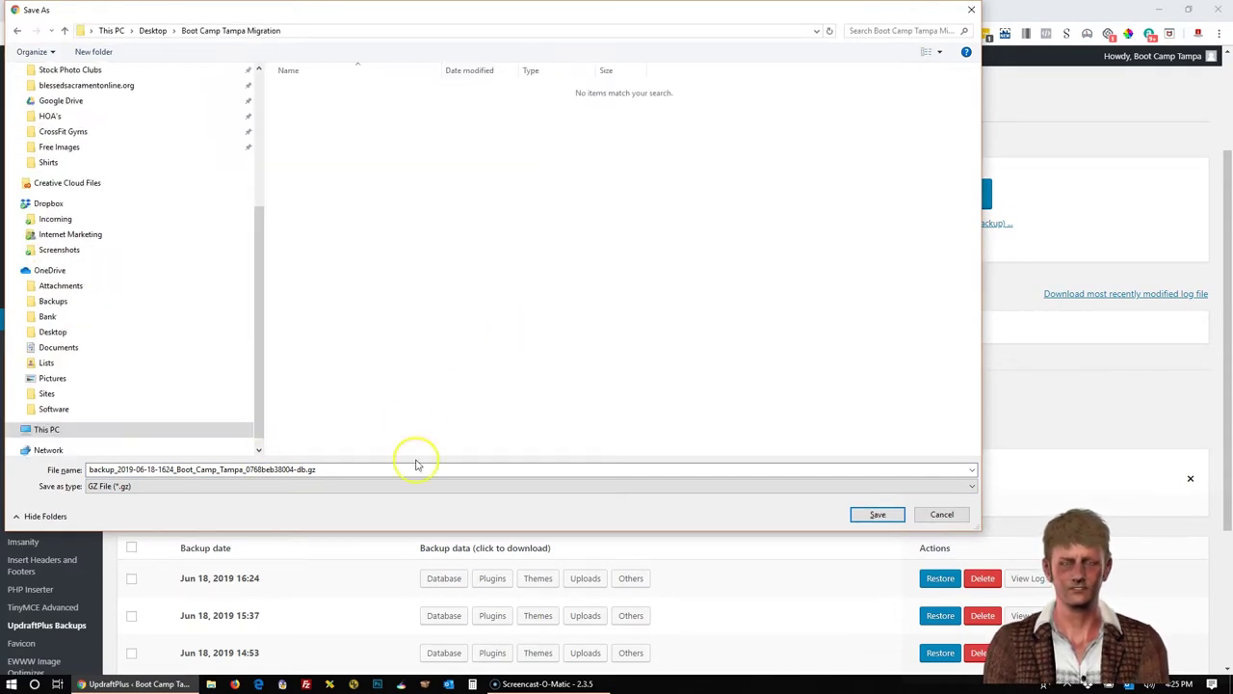
{"action": "left_click", "coordinate": [877, 514]}
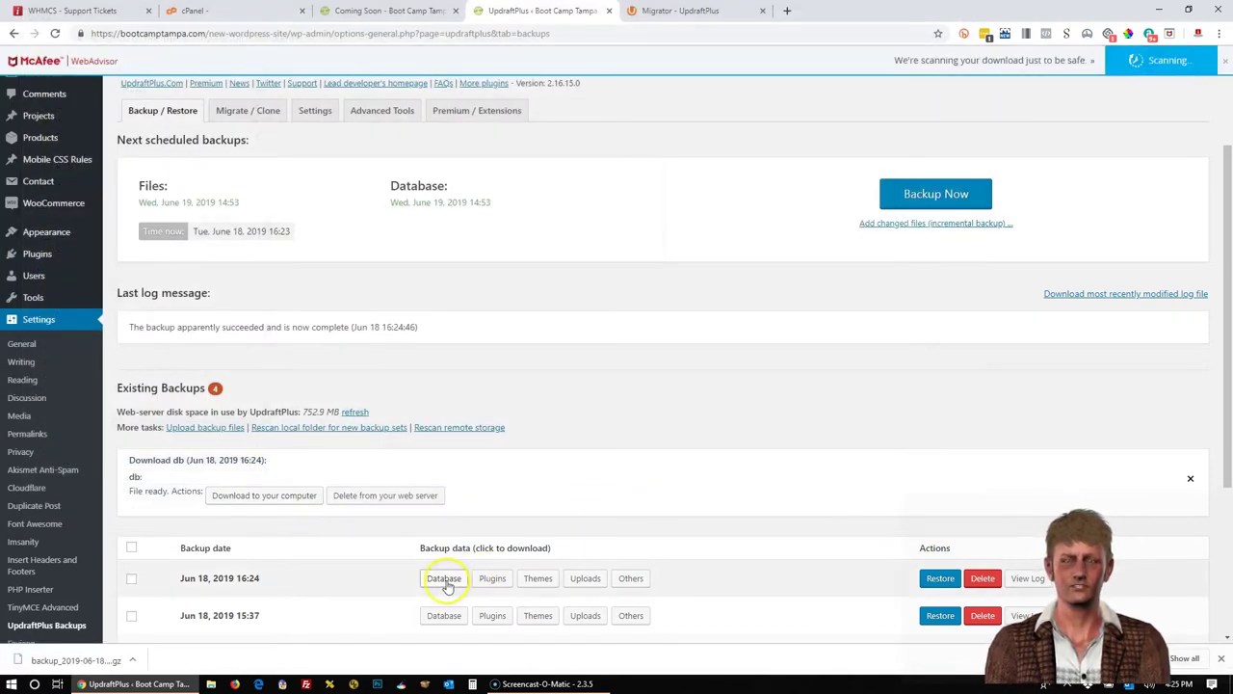
- Download the Jun 18 backup's plugins and themes archives into Boot Camp Tampa Migration
{"action": "left_click", "coordinate": [492, 579]}
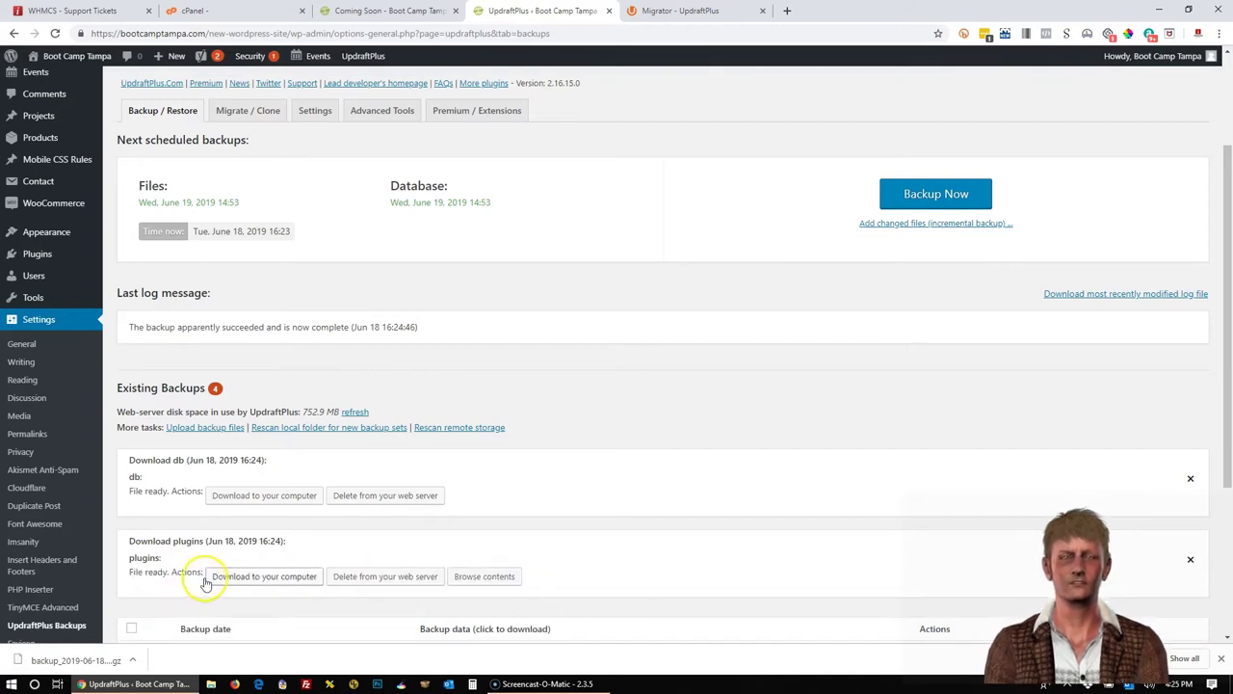
{"action": "left_click", "coordinate": [258, 578]}
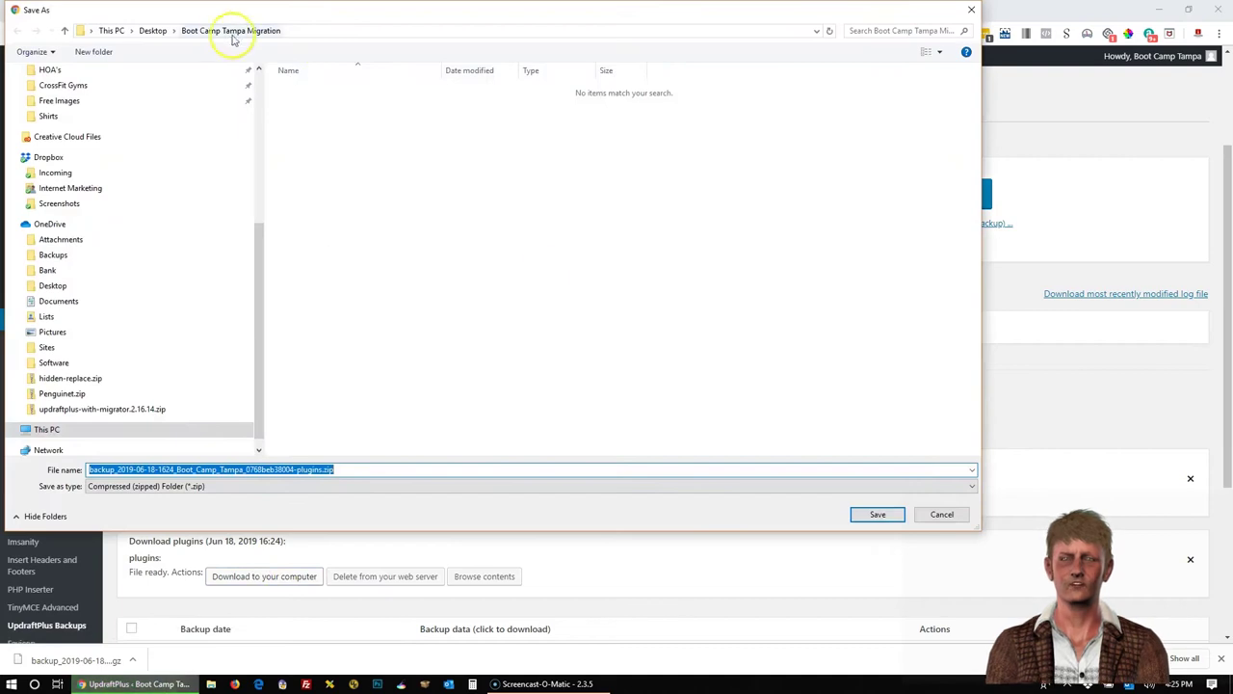
{"action": "left_click", "coordinate": [865, 519]}
{"action": "scroll", "coordinate": [770, 501], "scroll_direction": "down", "scroll_amount": 3}
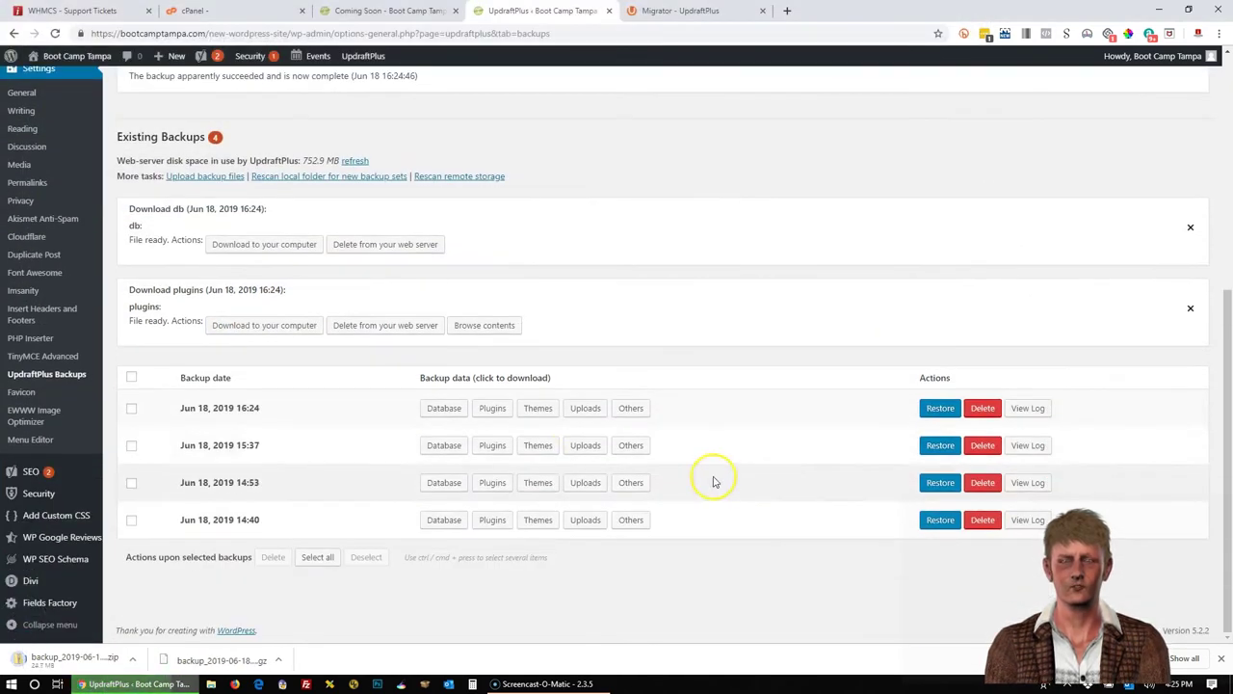
{"action": "left_click", "coordinate": [540, 408]}
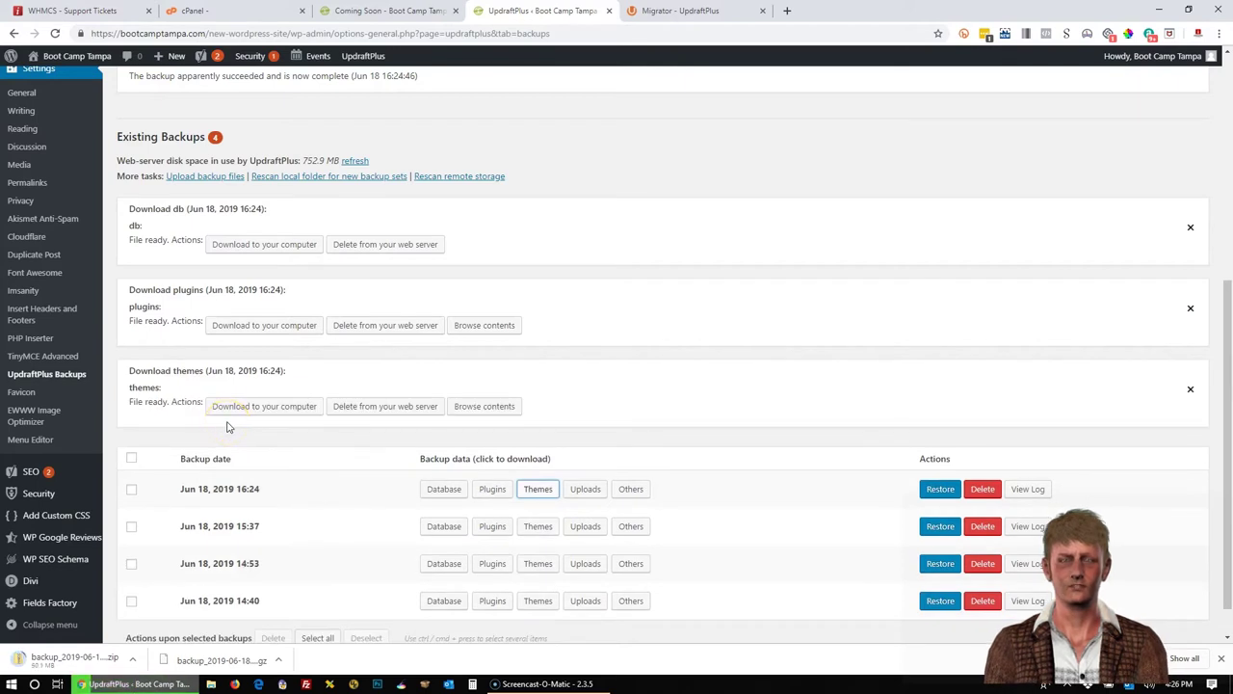
{"action": "left_click", "coordinate": [232, 412]}
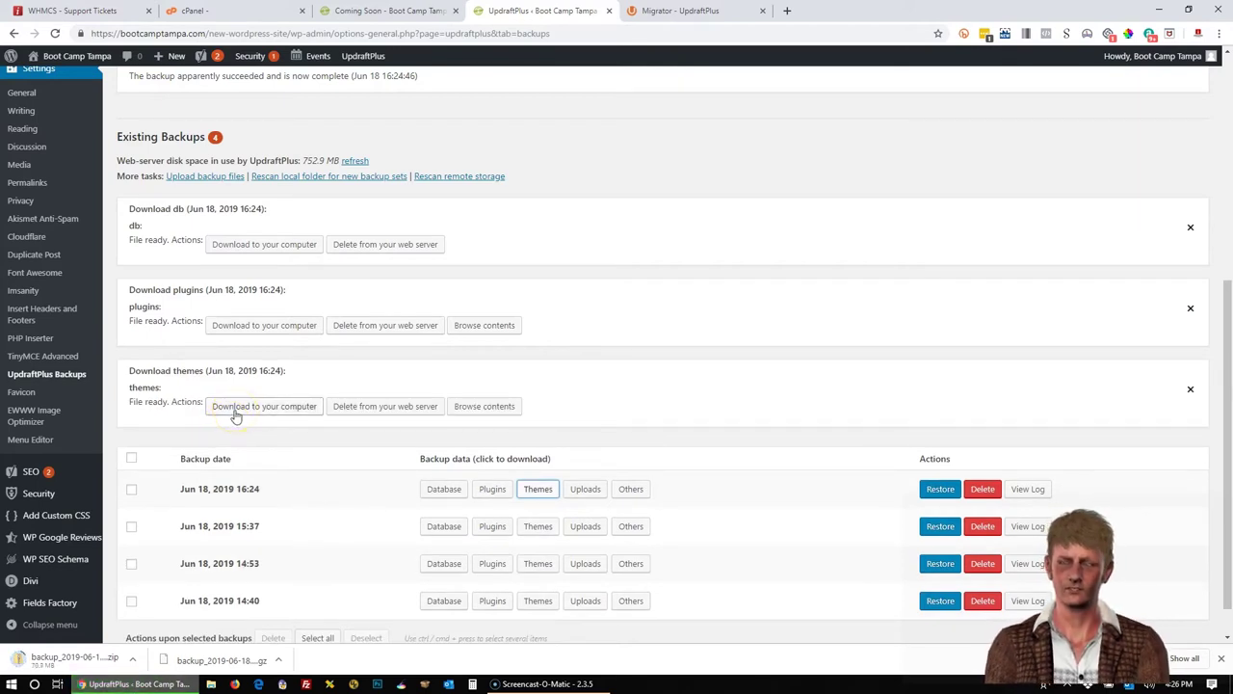
{"action": "left_click", "coordinate": [235, 414]}
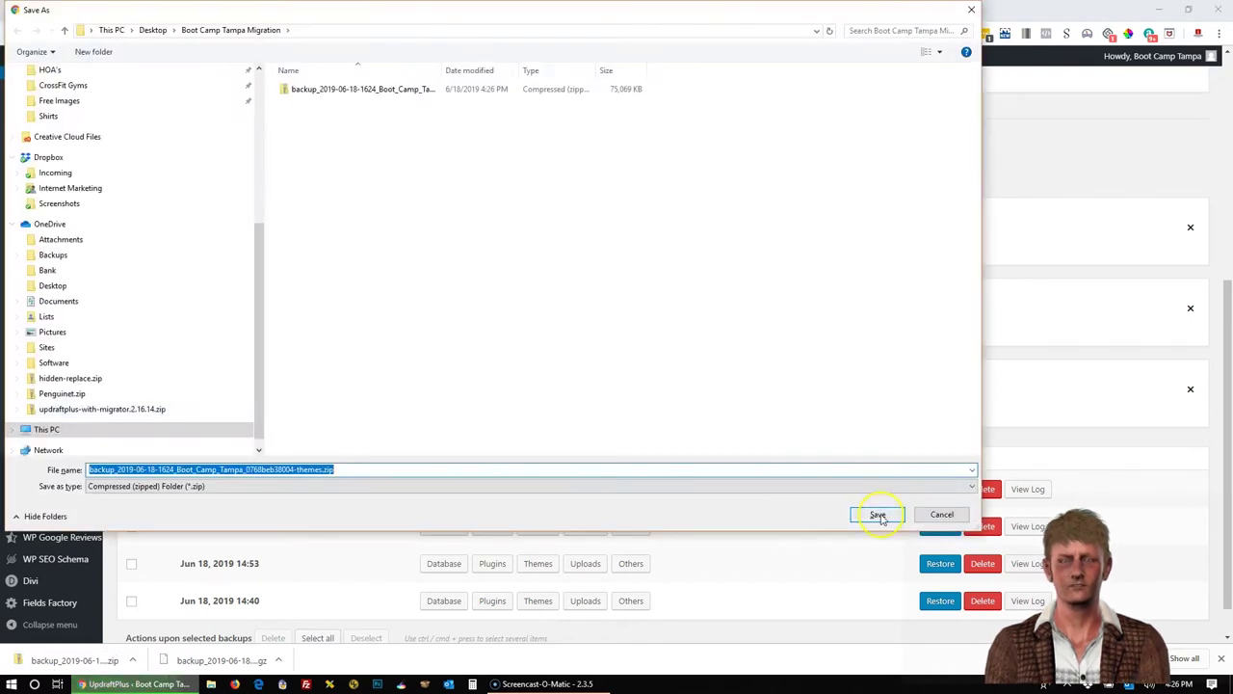
{"action": "left_click", "coordinate": [872, 515]}
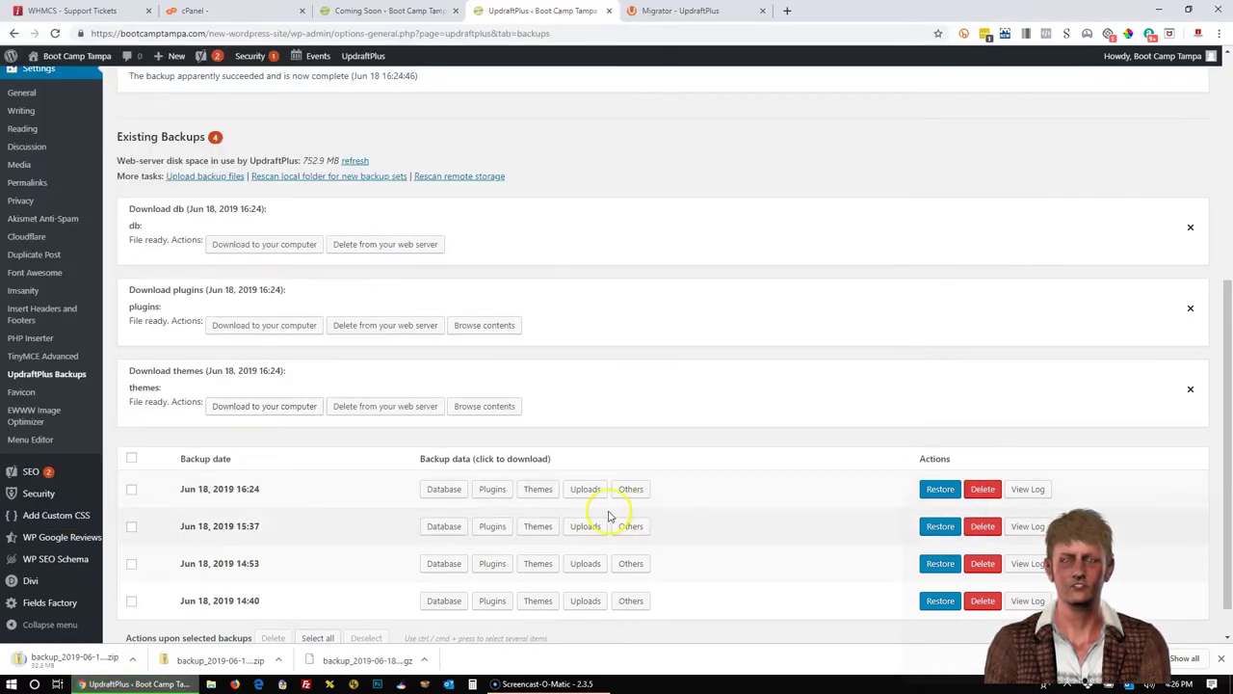
- Download the uploads and others archives into Boot Camp Tampa Migration
{"action": "left_click", "coordinate": [588, 490]}
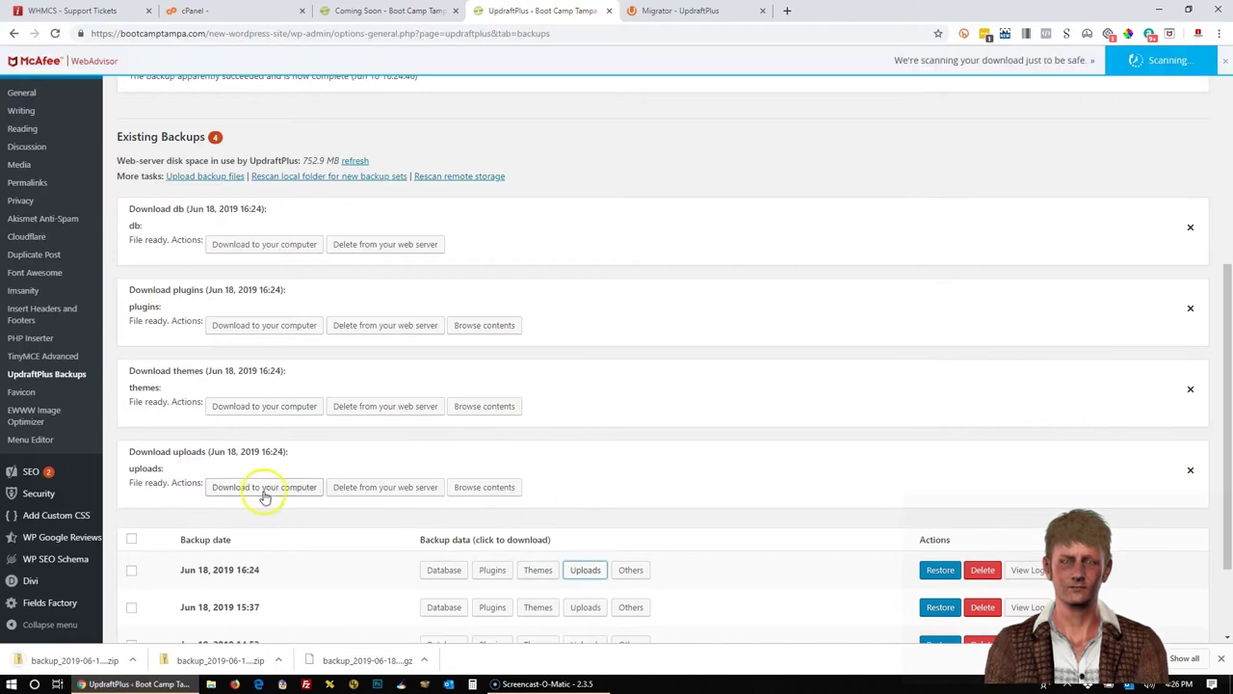
{"action": "left_click", "coordinate": [243, 494]}
{"action": "left_click", "coordinate": [875, 512]}
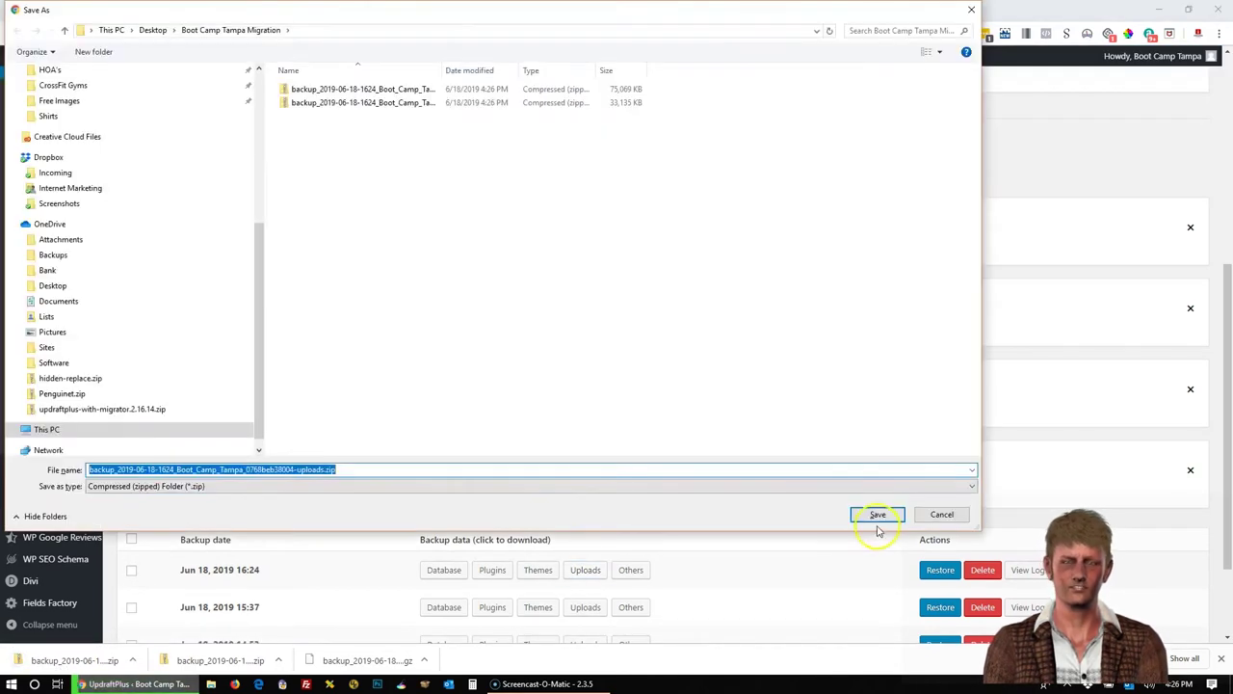
{"action": "left_click", "coordinate": [763, 535]}
{"action": "scroll", "coordinate": [761, 531], "scroll_direction": "down", "scroll_amount": 2}
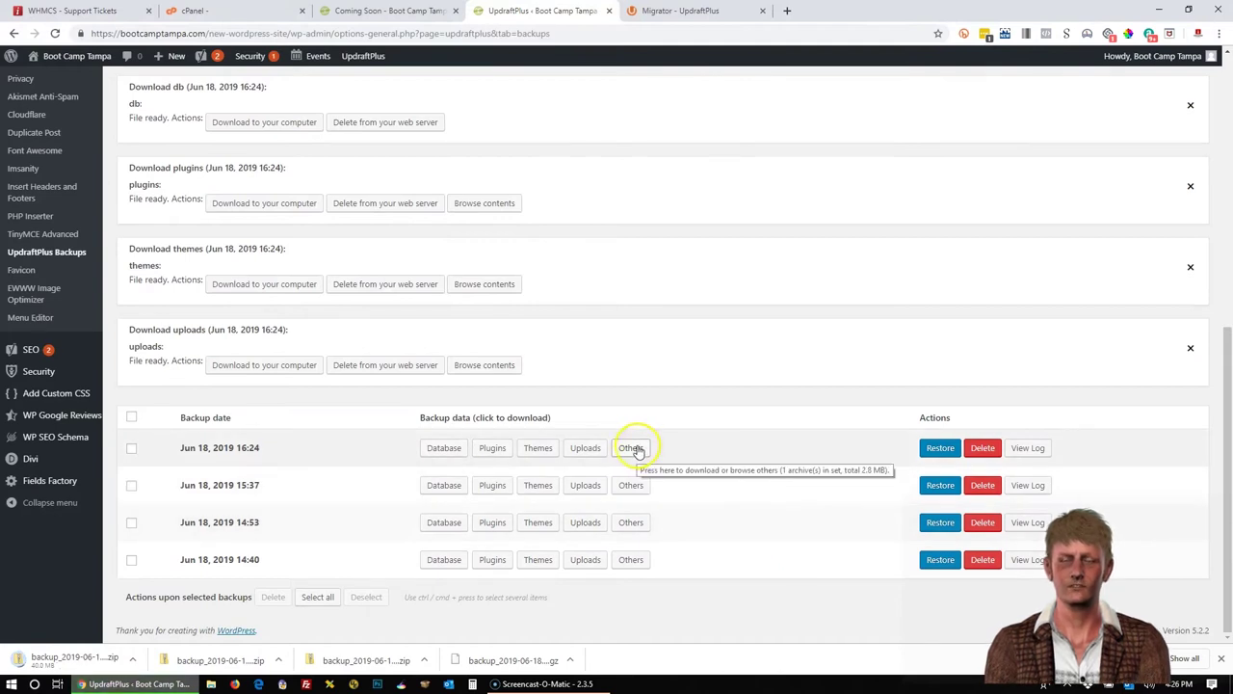
{"action": "left_click", "coordinate": [631, 448]}
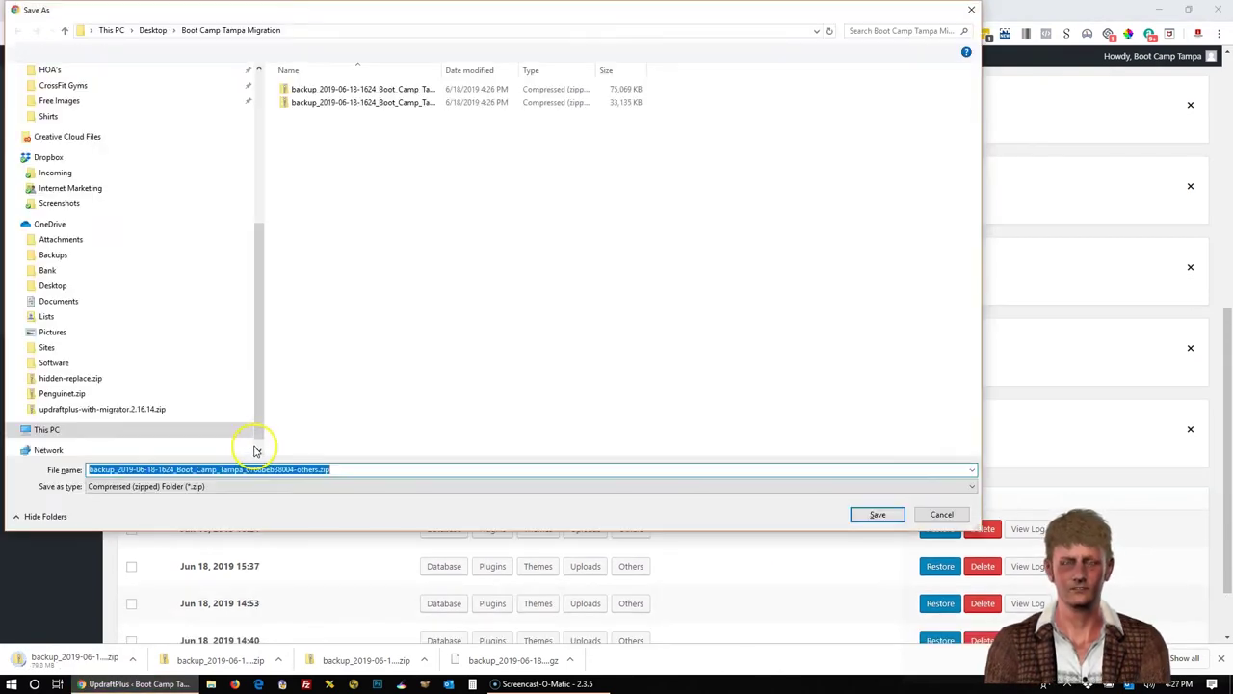
{"action": "left_click", "coordinate": [877, 513]}
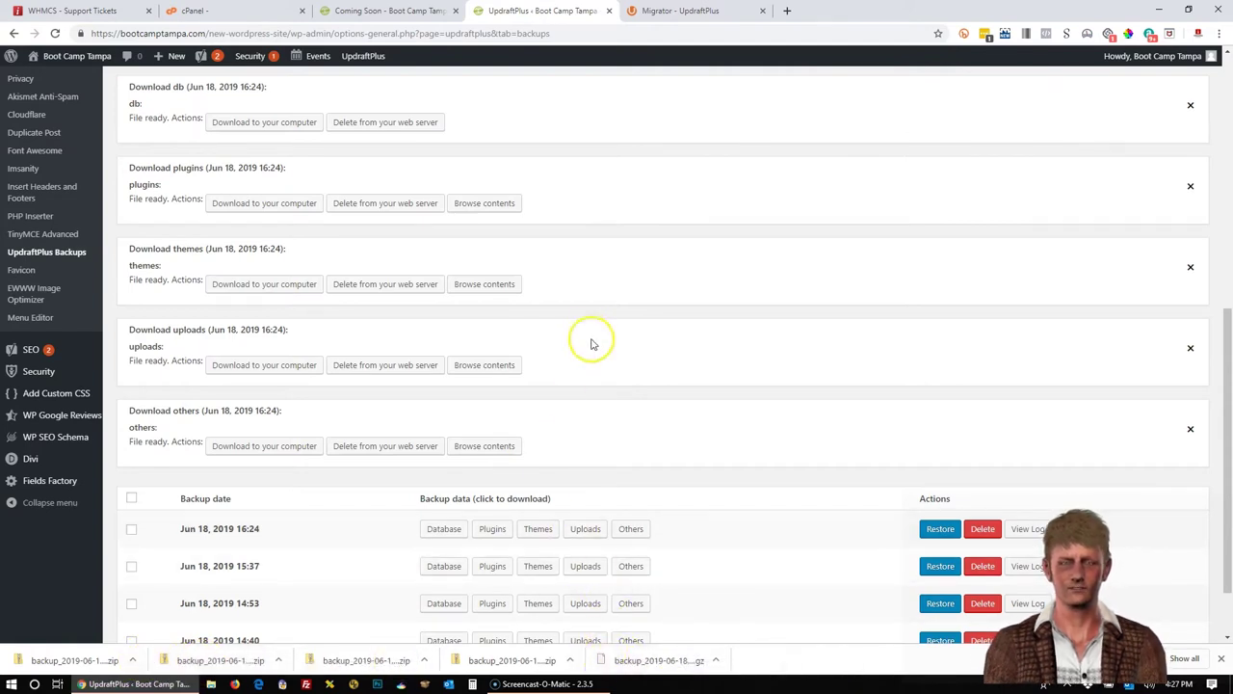
- Go to Add Plugins via Installed Plugins on bootcamptampa.com's dashboard
{"action": "left_click", "coordinate": [378, 11]}
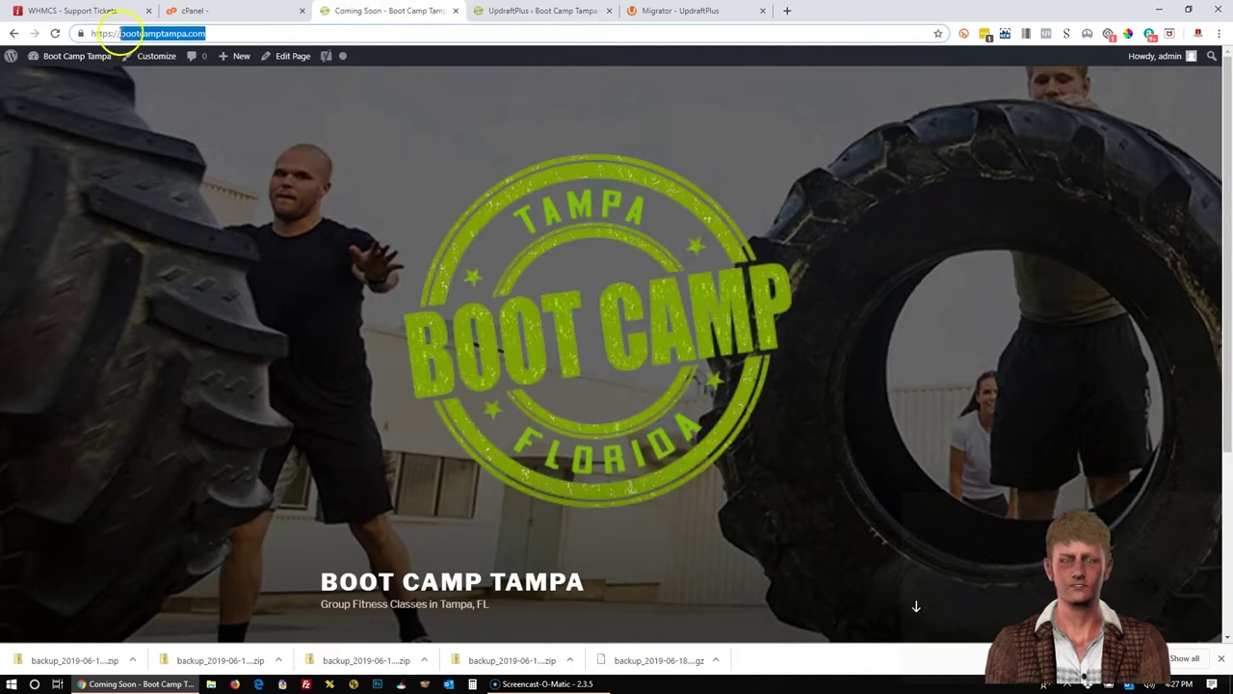
{"action": "left_click", "coordinate": [86, 58]}
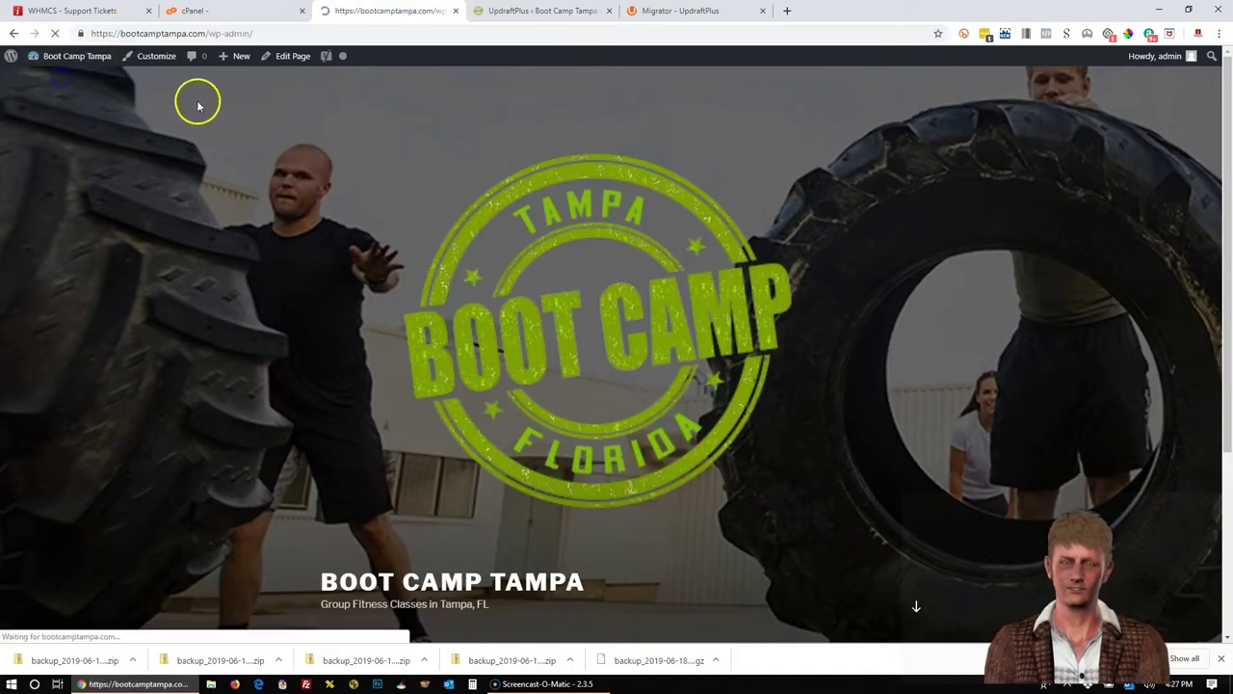
{"action": "mouse_move", "coordinate": [58, 297]}
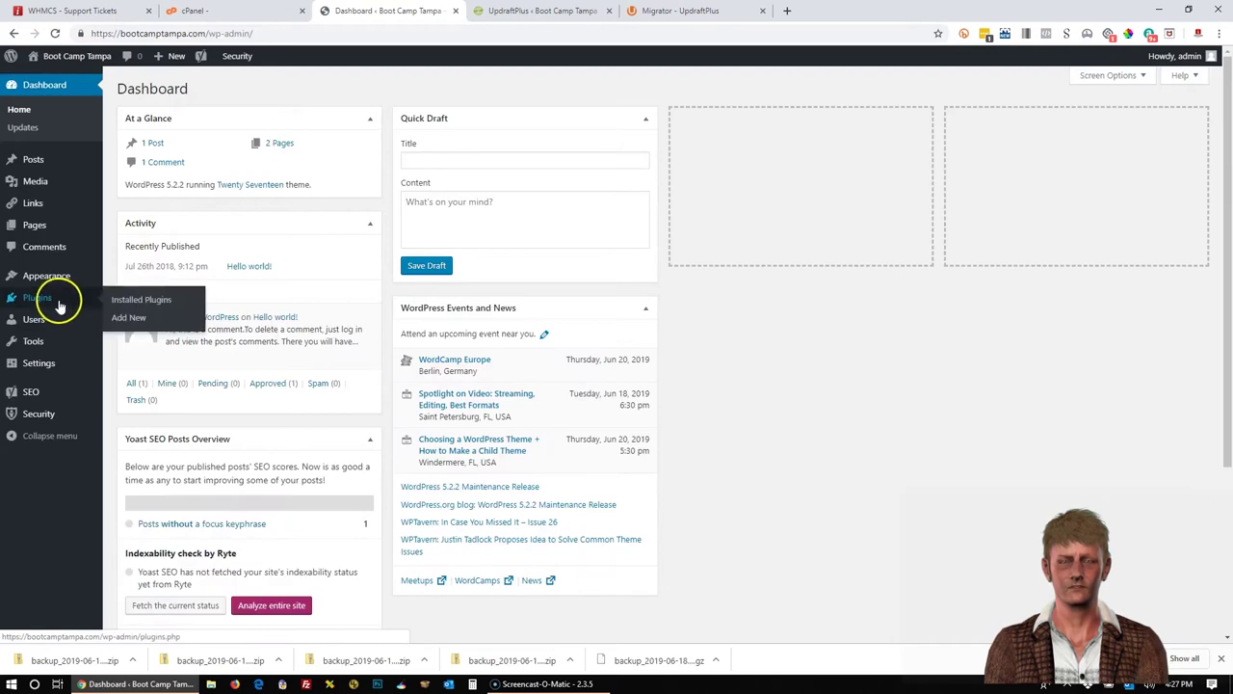
{"action": "left_click", "coordinate": [134, 301]}
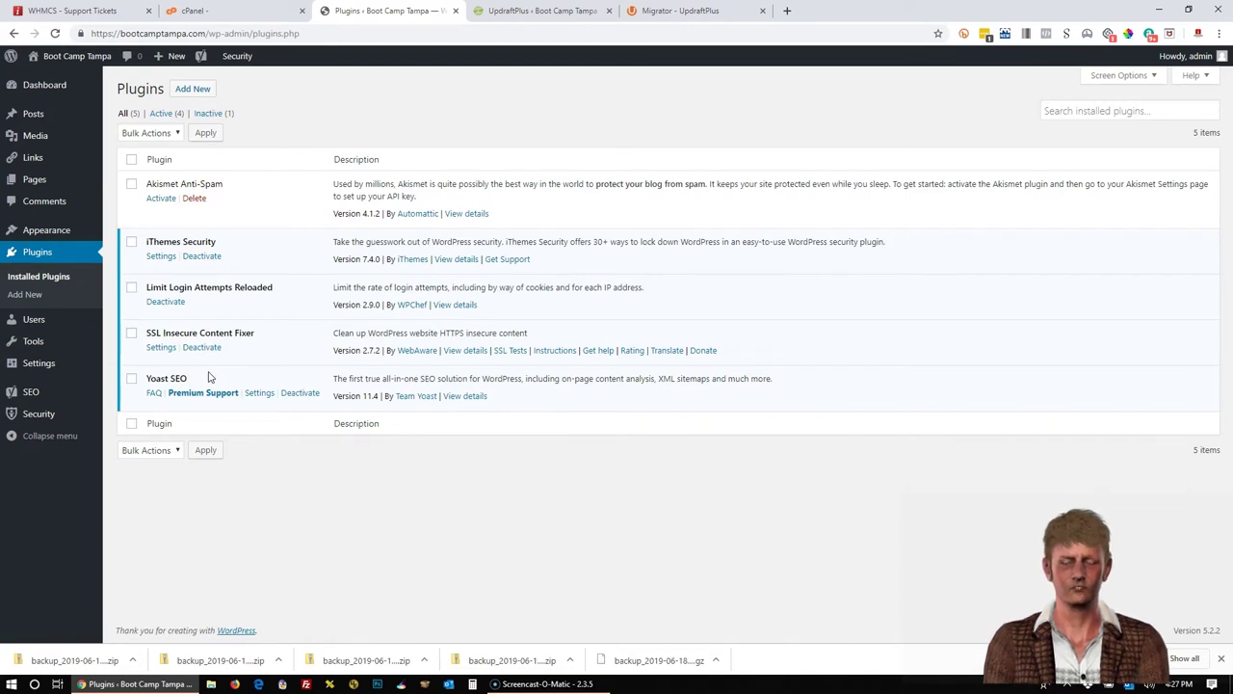
{"action": "left_click", "coordinate": [194, 90]}
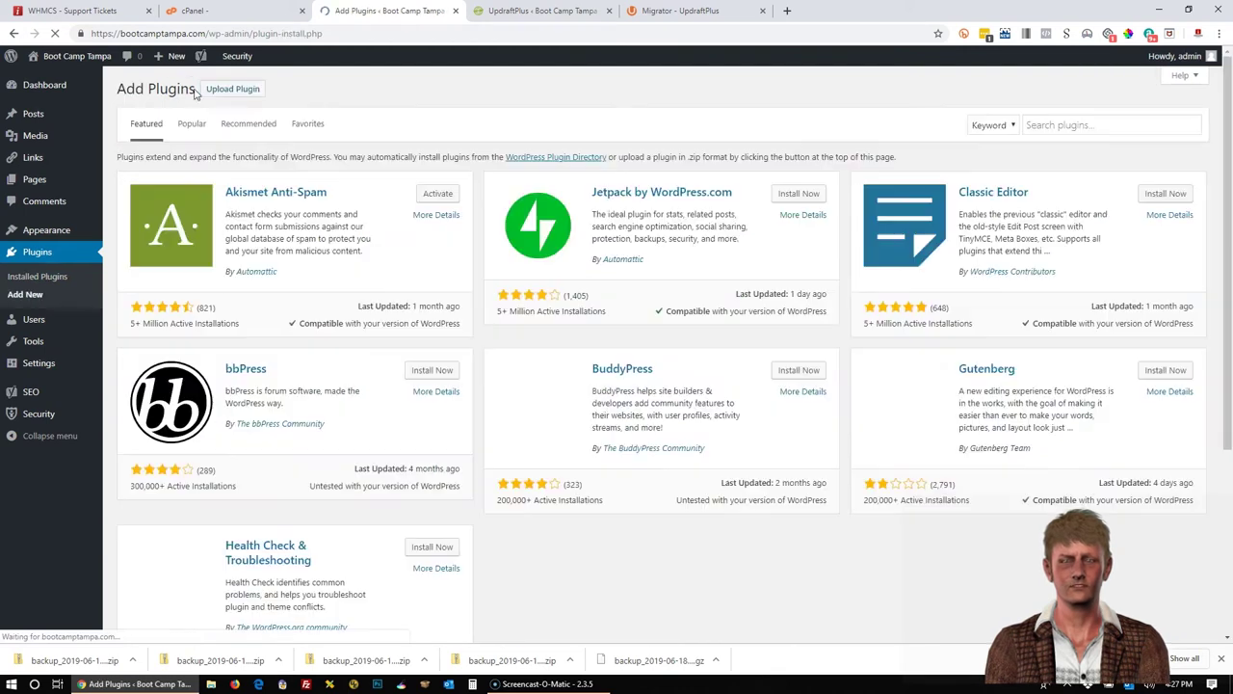
- Upload updraftplus-with-migrator.2.16.14.zip from OneDrive, install it and activate it
{"action": "left_click", "coordinate": [249, 91]}
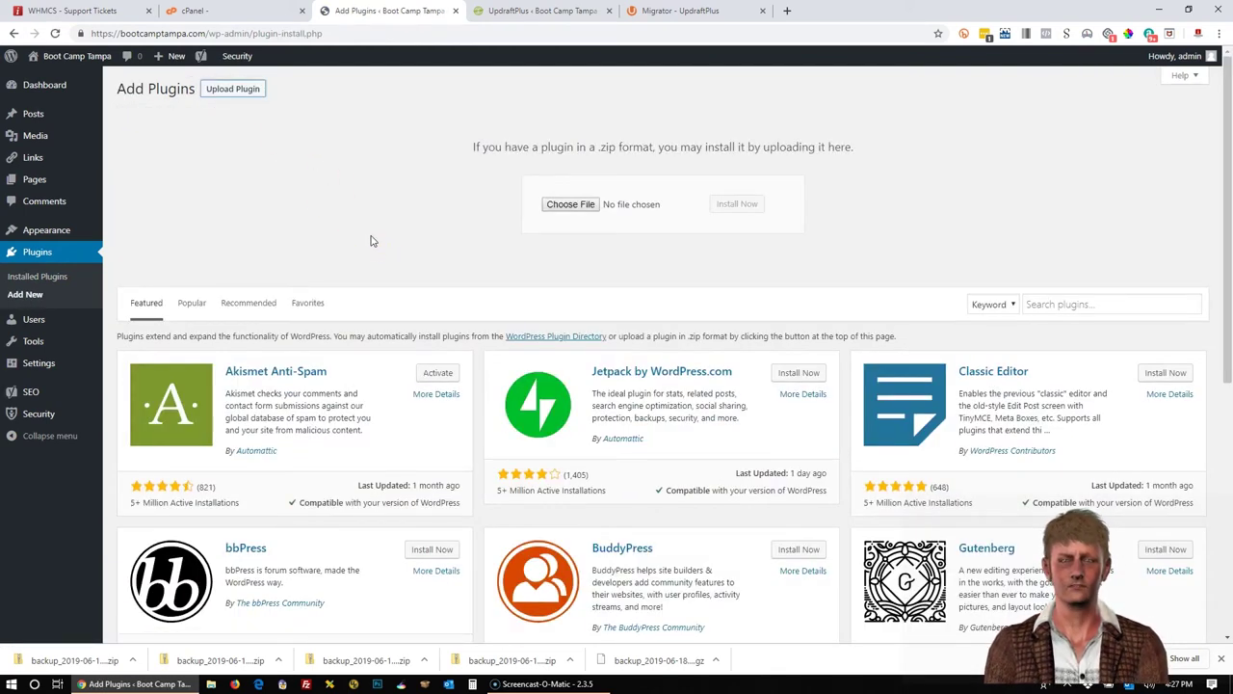
{"action": "left_click", "coordinate": [578, 204]}
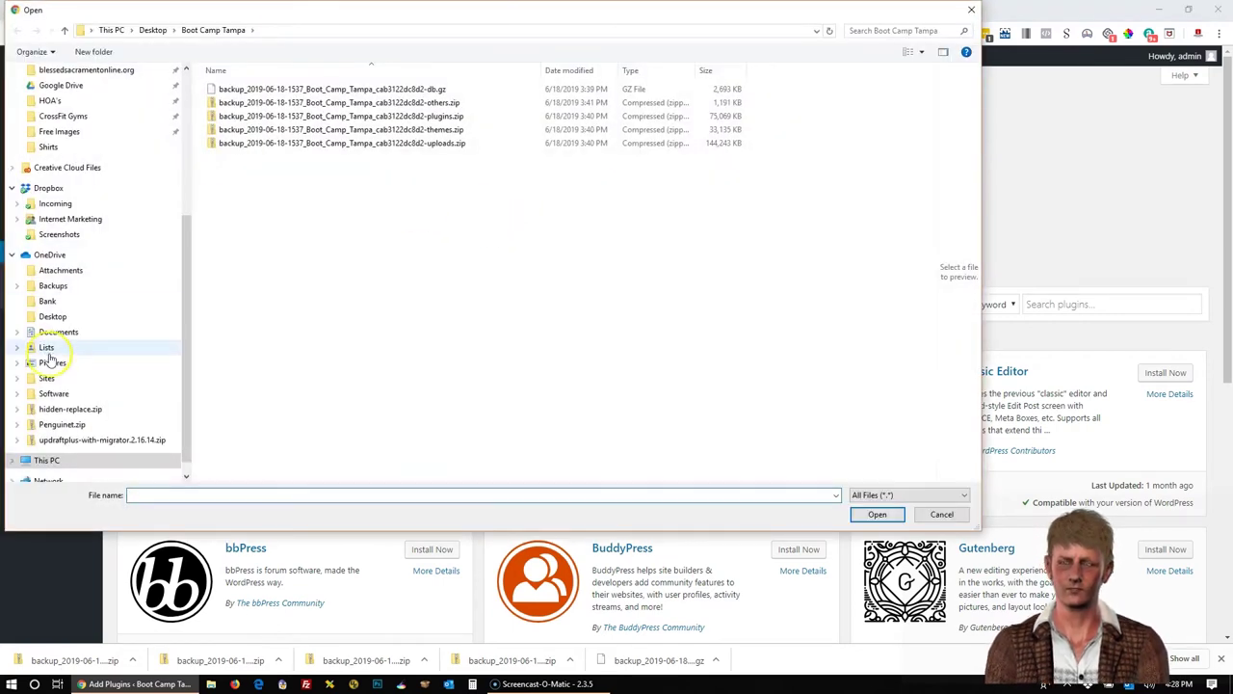
{"action": "left_click", "coordinate": [49, 254]}
{"action": "double_click", "coordinate": [242, 332]}
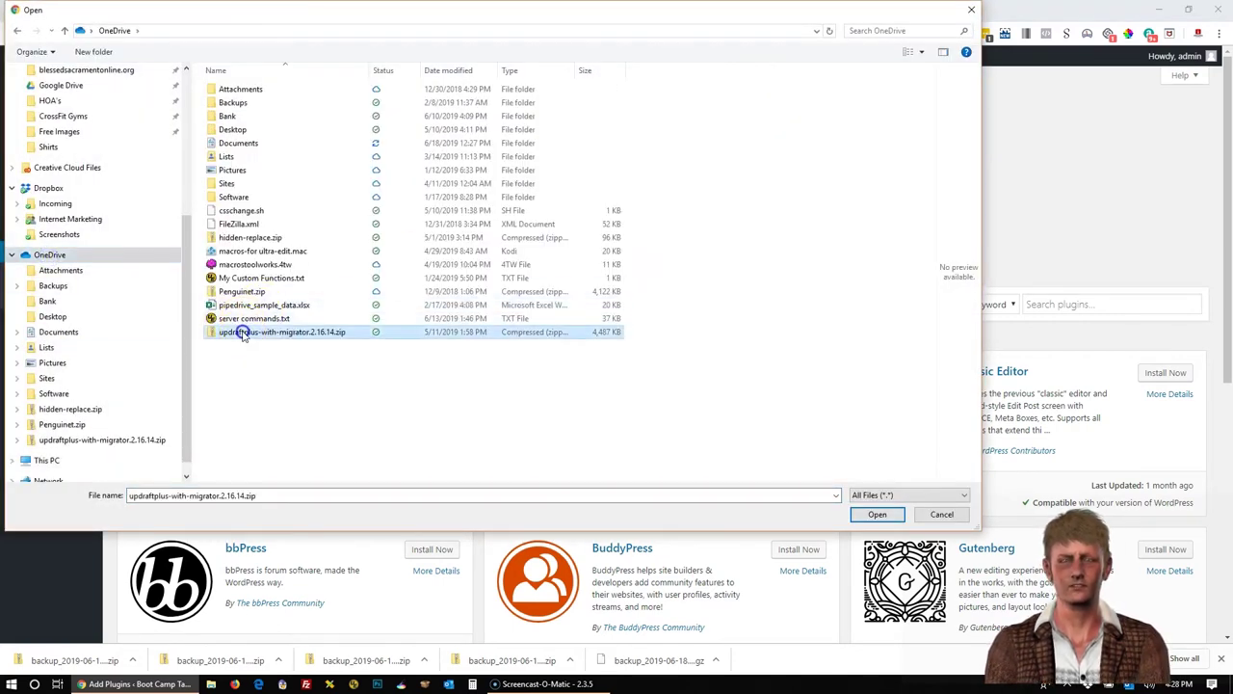
{"action": "left_click", "coordinate": [747, 206]}
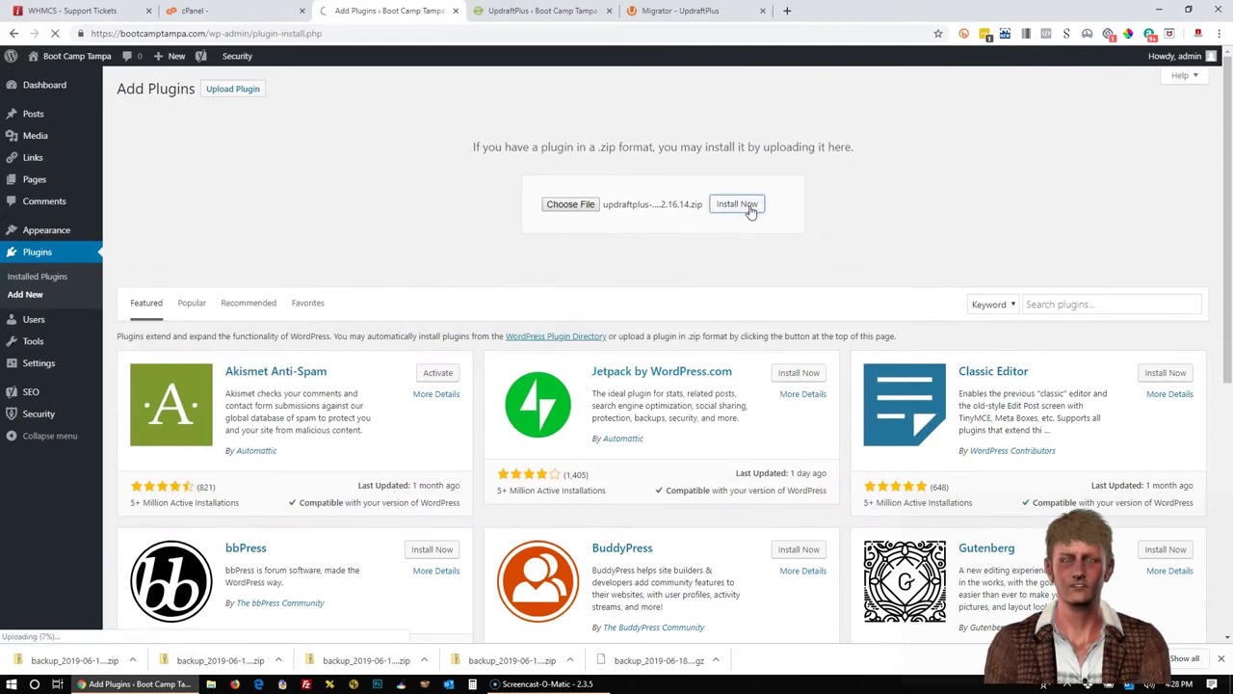
{"action": "left_click", "coordinate": [730, 219]}
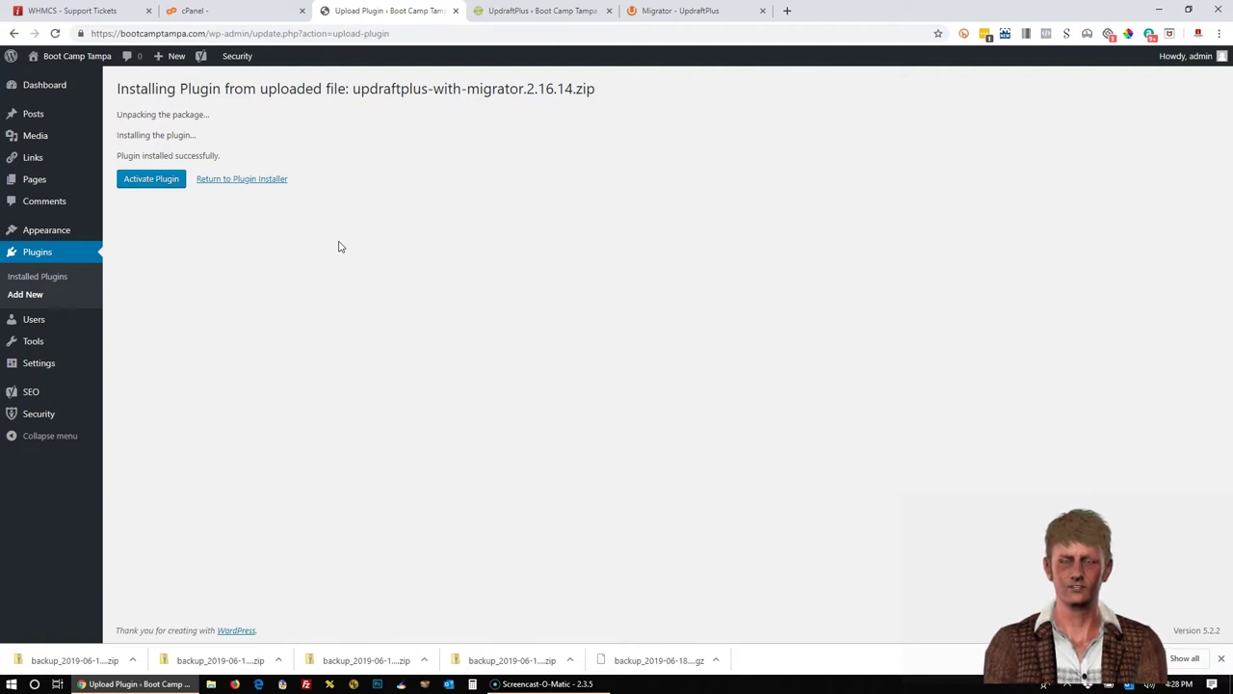
{"action": "left_click", "coordinate": [336, 247]}
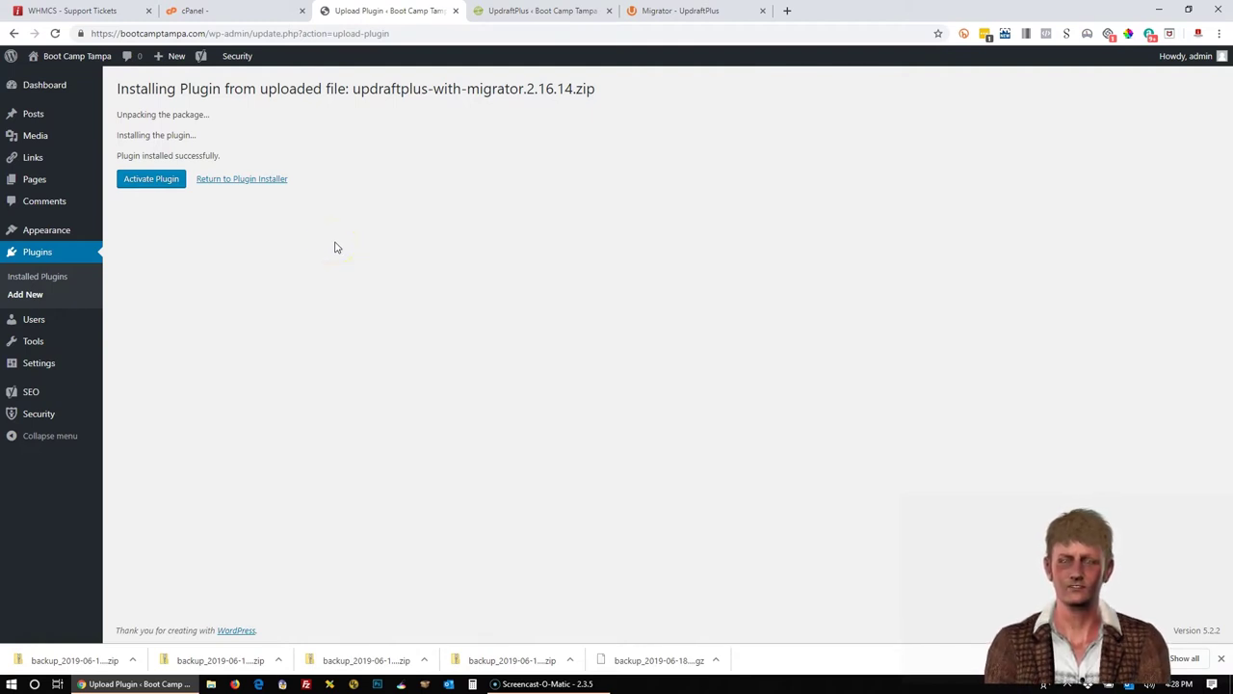
{"action": "left_click", "coordinate": [141, 184]}
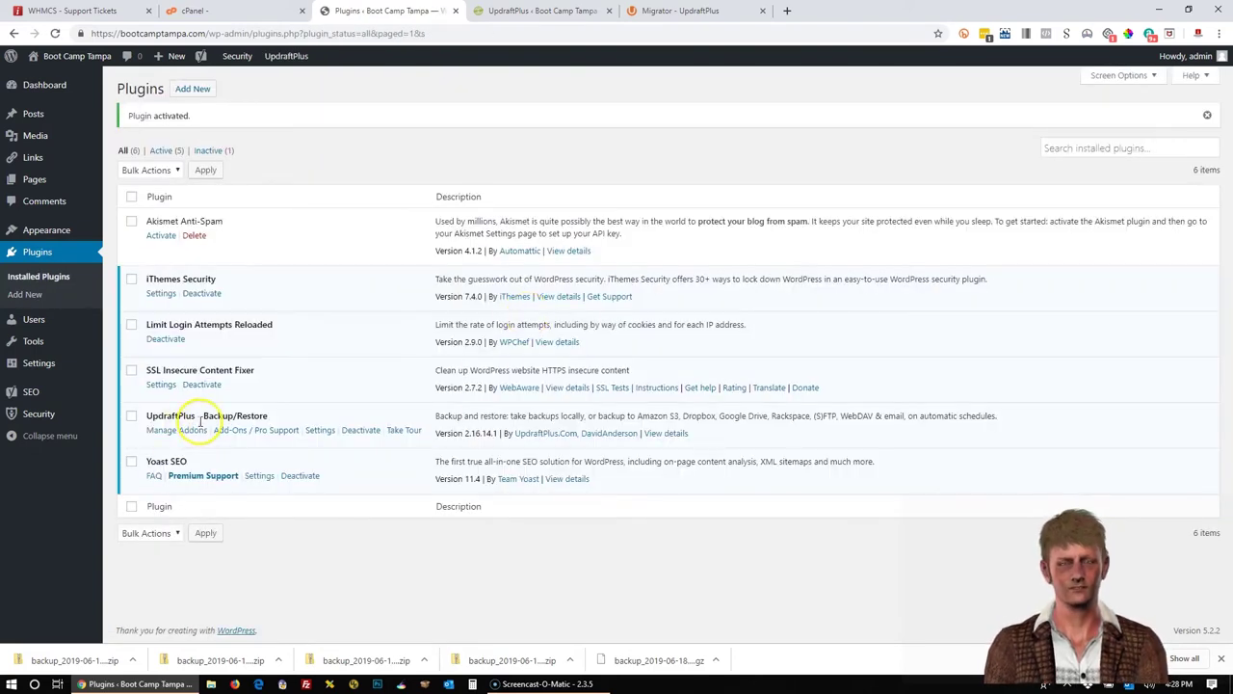
- Upload all five backup files from the Desktop's Boot Camp Tampa Migration folder into UpdraftPlus
{"action": "mouse_move", "coordinate": [286, 56]}
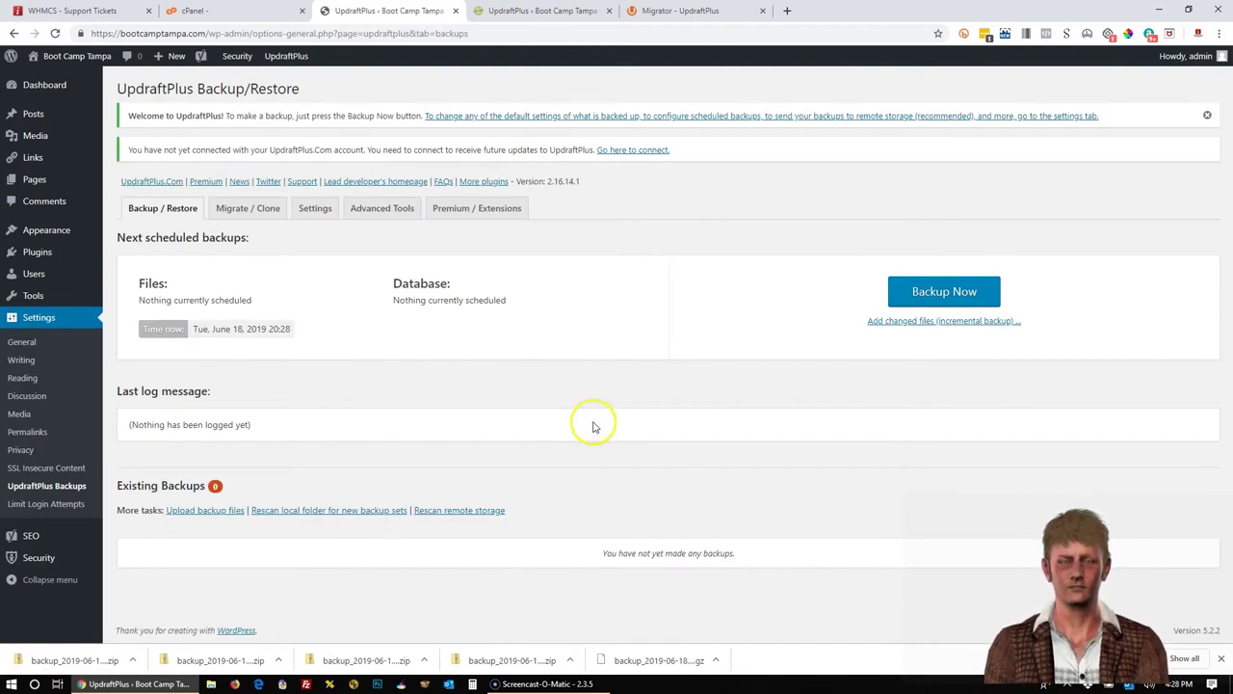
{"action": "left_click", "coordinate": [197, 512]}
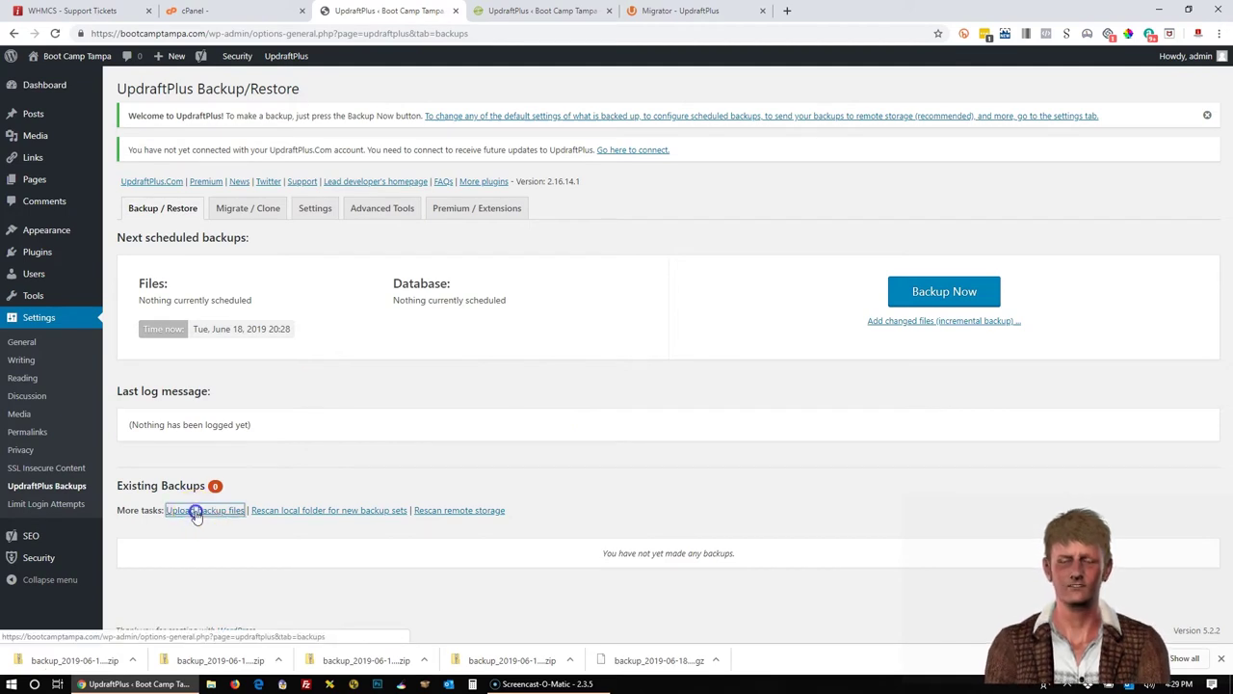
{"action": "scroll", "coordinate": [523, 515], "scroll_direction": "down", "scroll_amount": 2}
{"action": "left_click", "coordinate": [665, 489]}
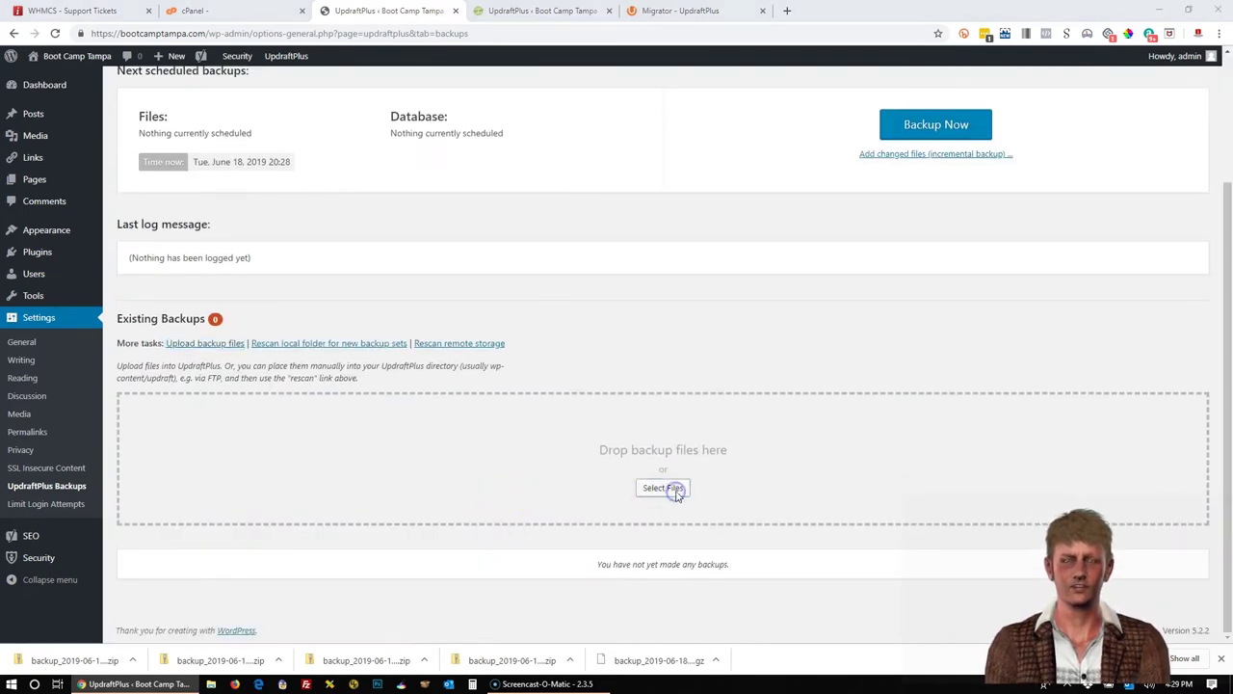
{"action": "scroll", "coordinate": [185, 89], "scroll_direction": "up", "scroll_amount": 1}
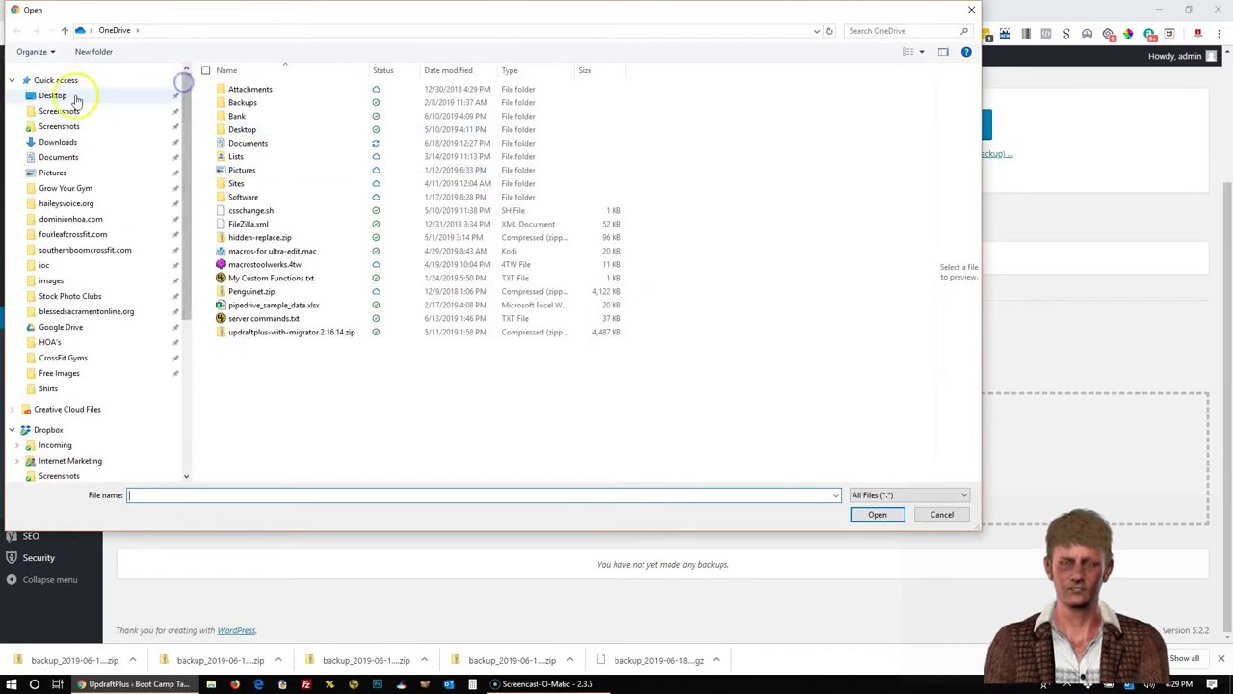
{"action": "left_click", "coordinate": [58, 96]}
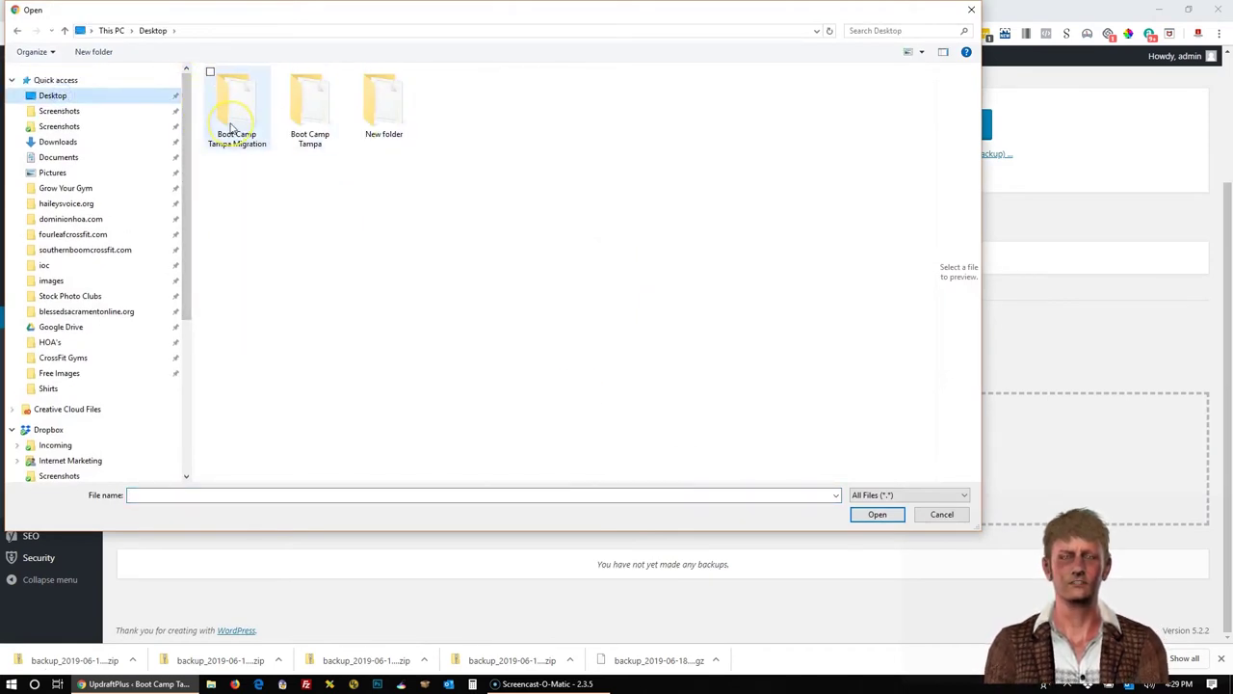
{"action": "double_click", "coordinate": [229, 126]}
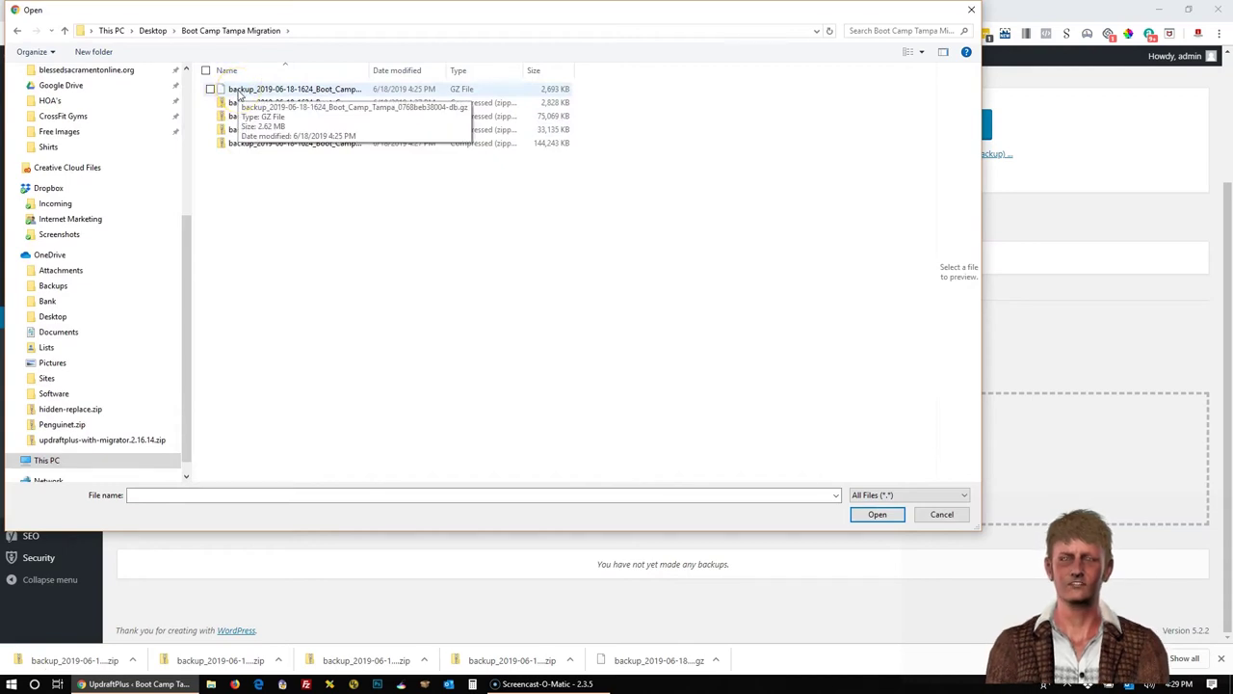
{"action": "left_click", "coordinate": [238, 91]}
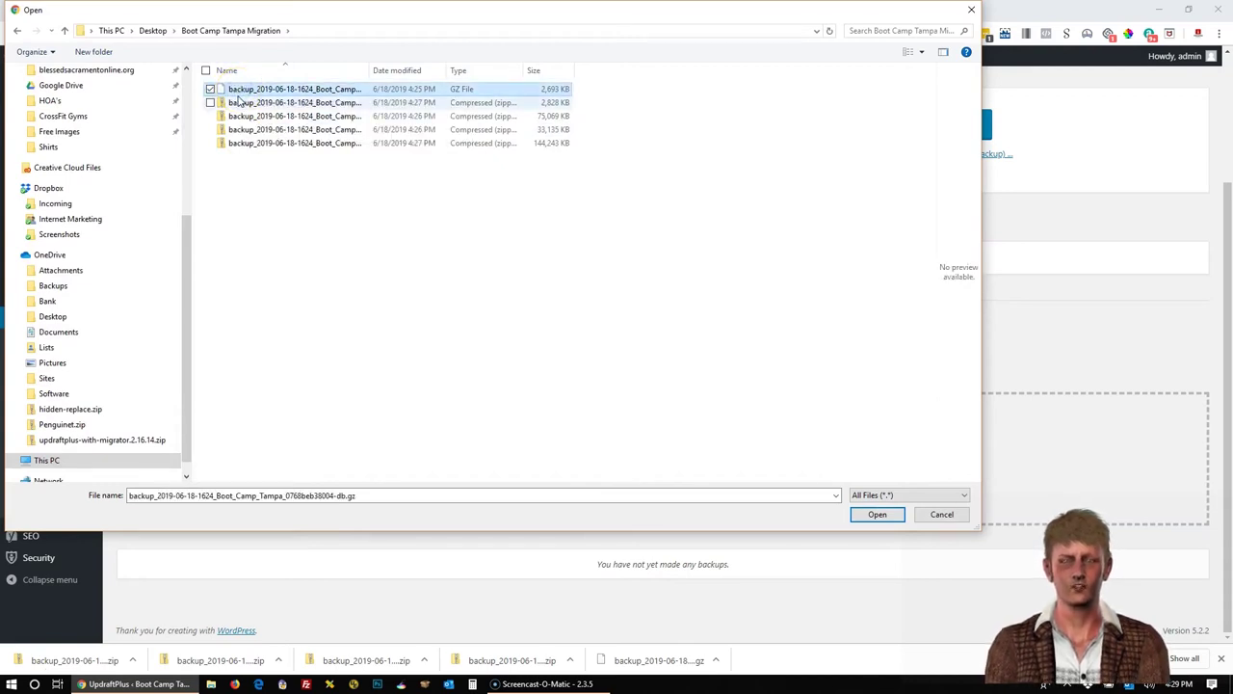
{"action": "left_click", "coordinate": [246, 147]}
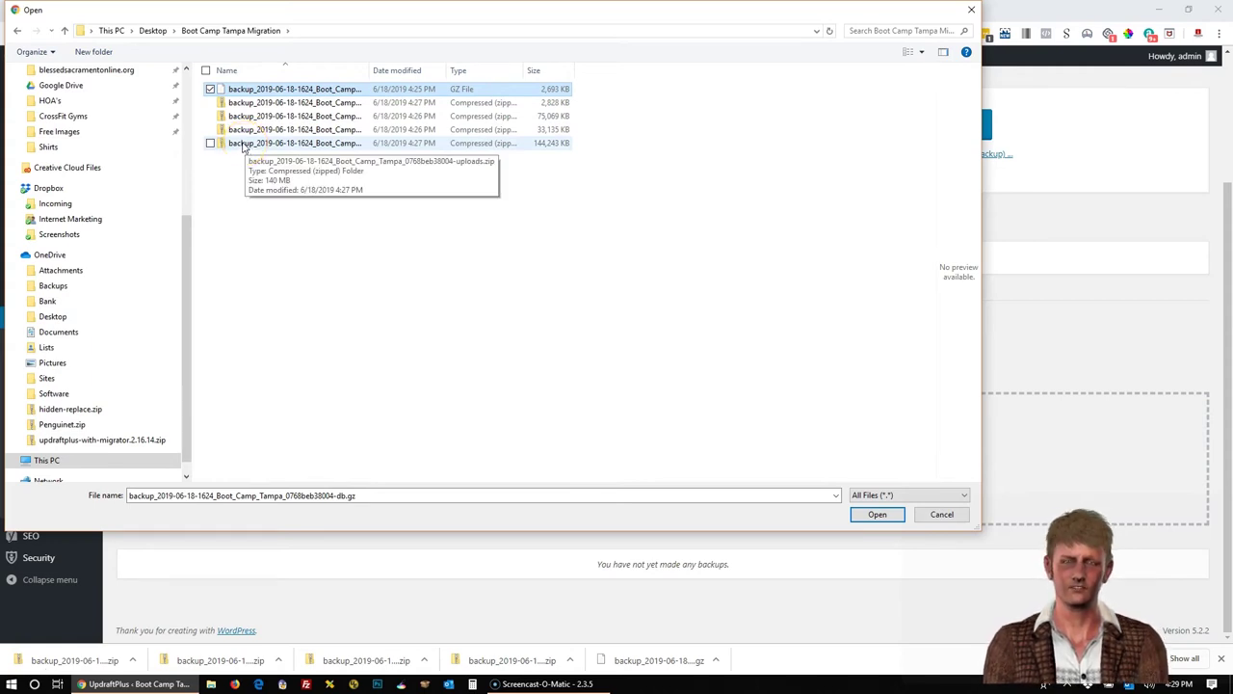
{"action": "left_click", "coordinate": [242, 144], "text": "shift"}
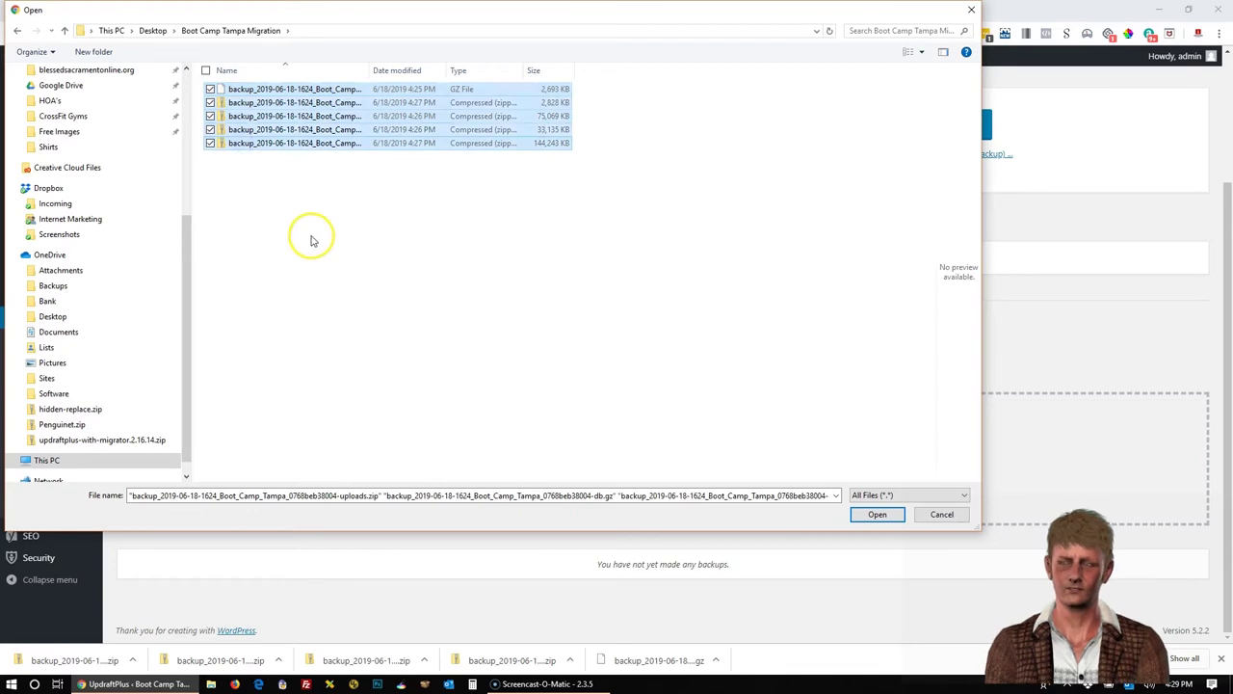
{"action": "left_click", "coordinate": [876, 515]}
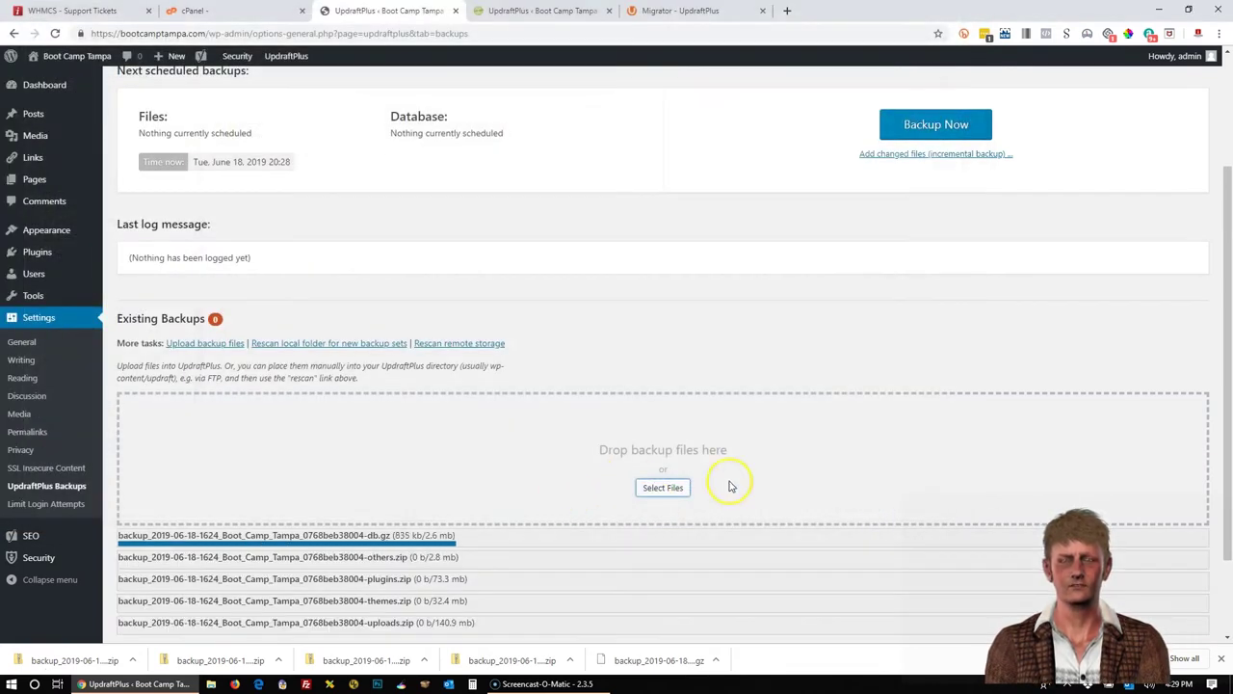
- Scroll down to watch the uploads complete and the Jun 18 16:24 backup appear
{"action": "scroll", "coordinate": [674, 493], "scroll_direction": "down", "scroll_amount": 1}
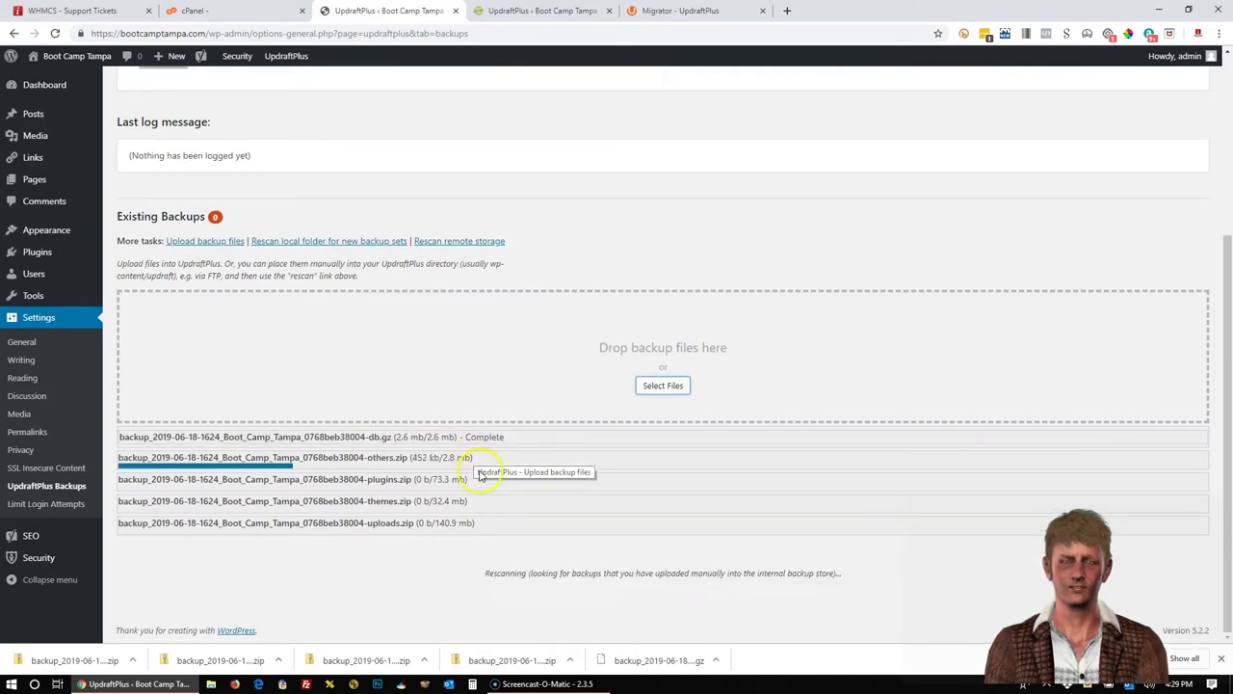
{"action": "scroll", "coordinate": [540, 520], "scroll_direction": "down", "scroll_amount": 1}
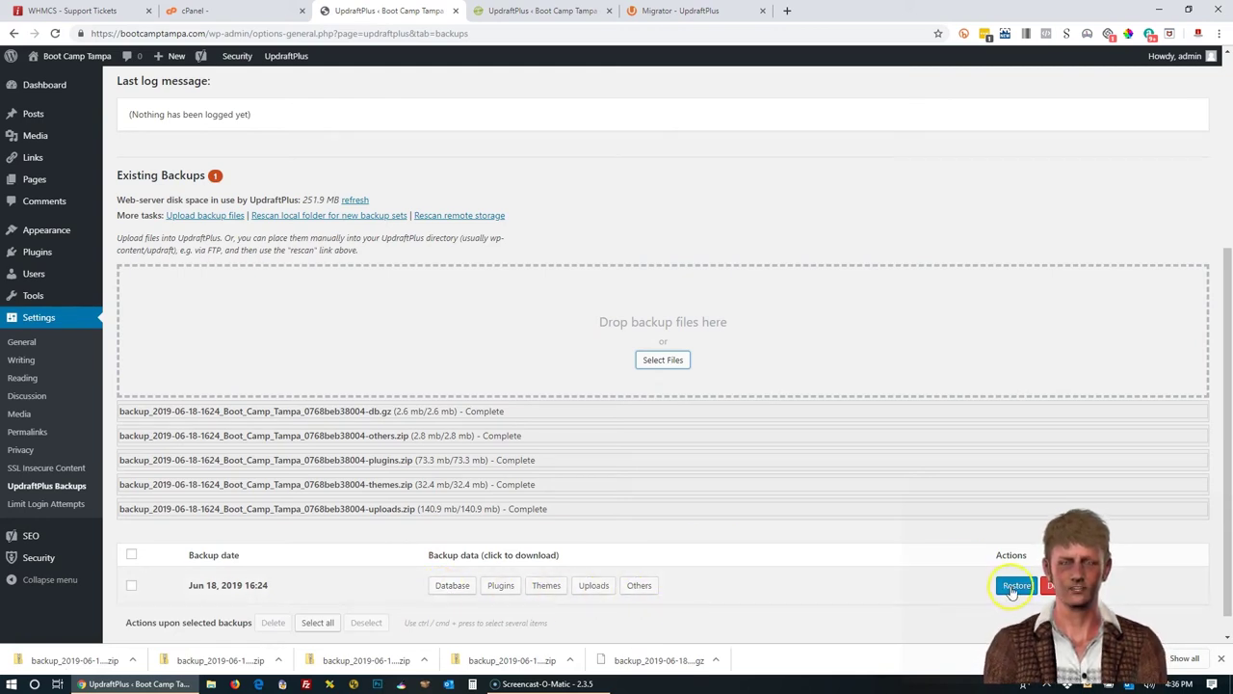
- Choose plugins, themes, uploads, others and database for restoring the Jun 18 backup
{"action": "left_click", "coordinate": [1016, 587]}
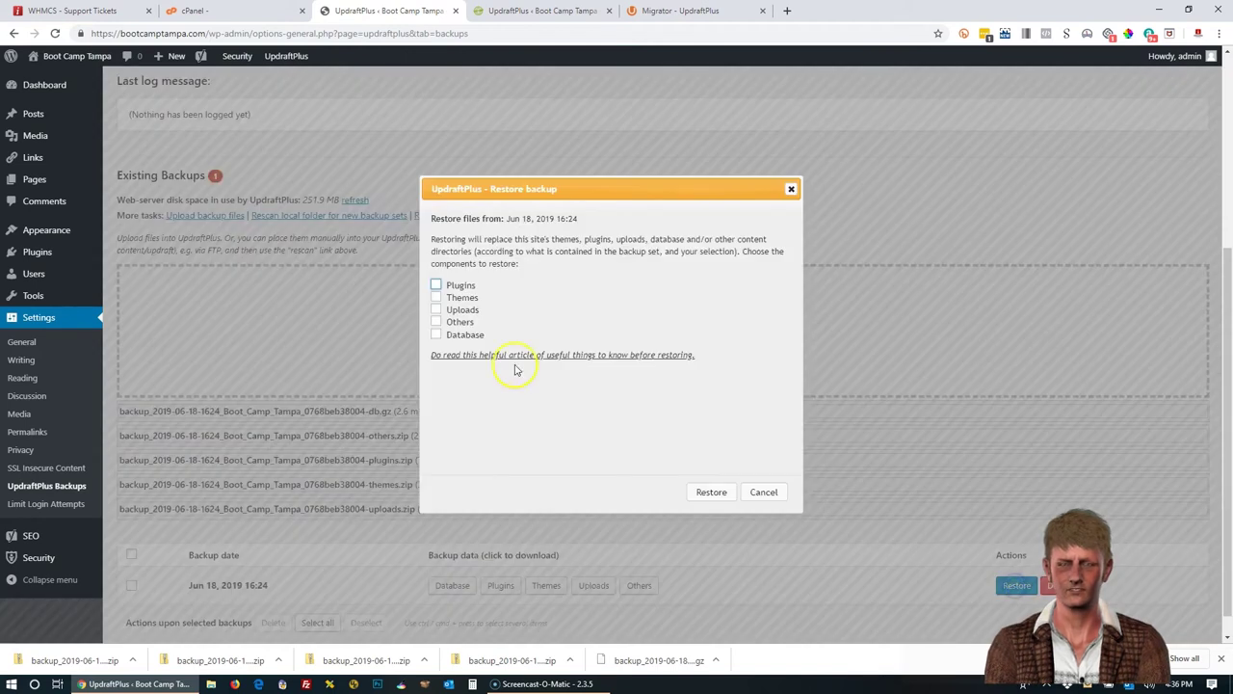
{"action": "left_click", "coordinate": [435, 285]}
{"action": "left_click", "coordinate": [435, 298]}
{"action": "left_click", "coordinate": [435, 309]}
{"action": "left_click", "coordinate": [436, 322]}
{"action": "left_click", "coordinate": [435, 334]}
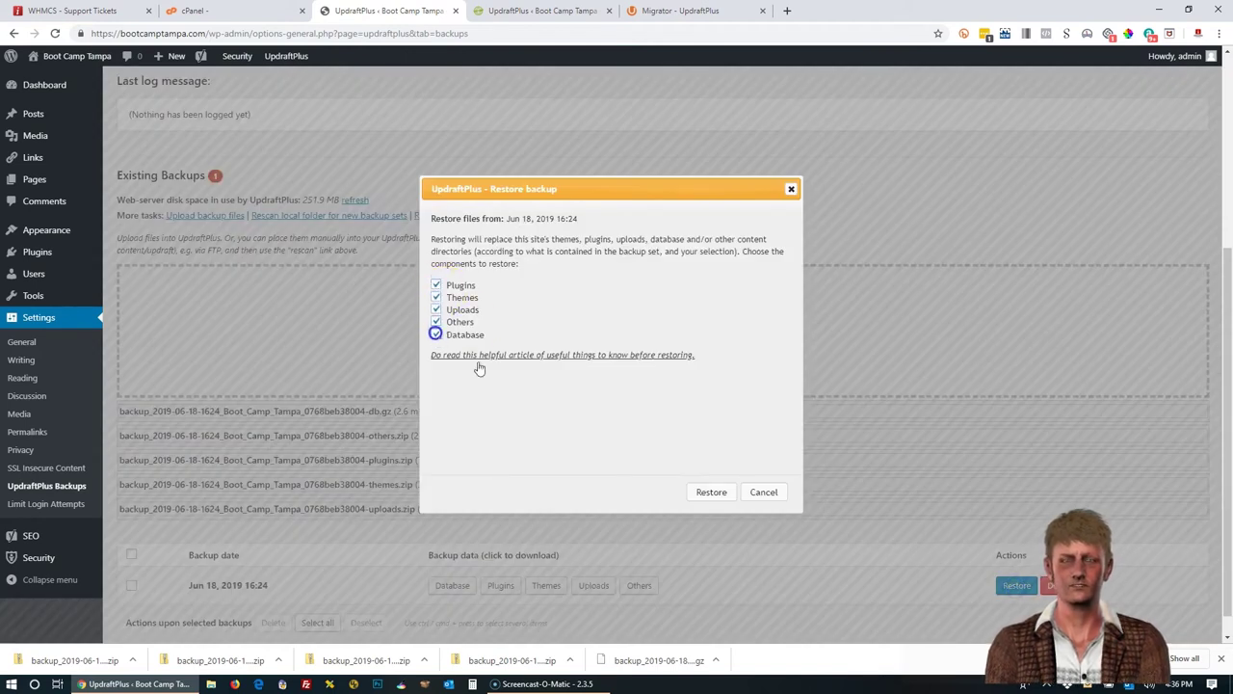
{"action": "left_click", "coordinate": [710, 492]}
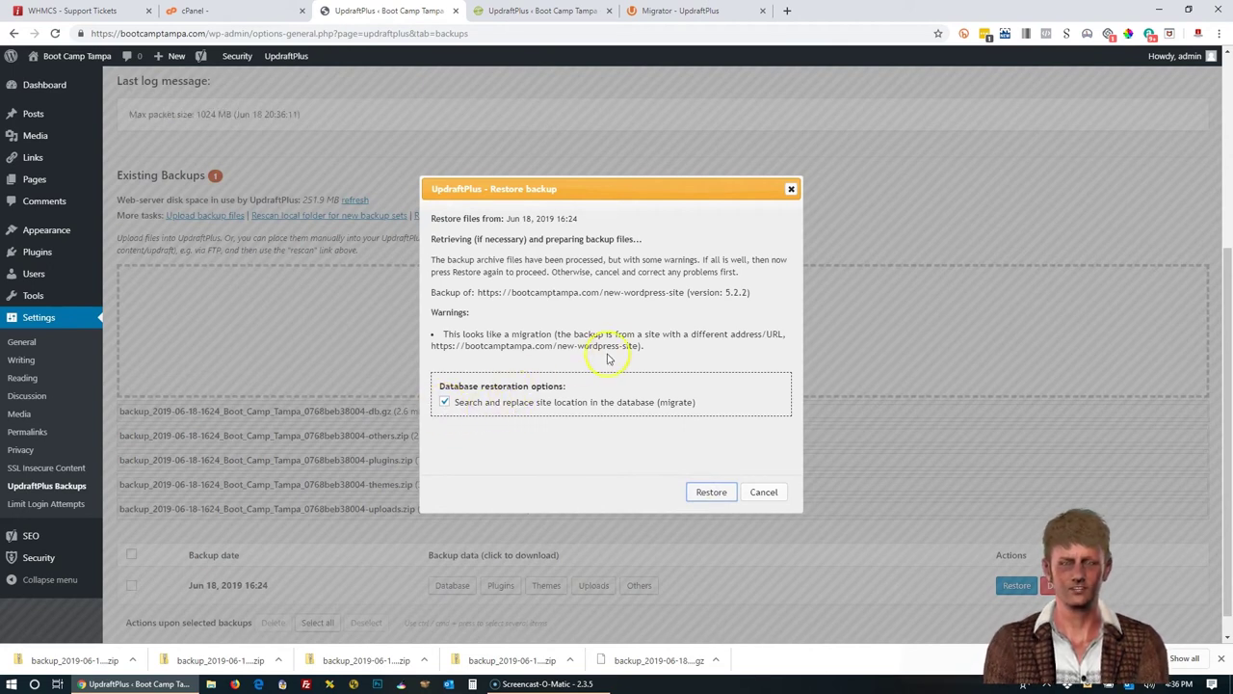
- Check the old subfolder address in the migration warning and start the restore
{"action": "left_click_drag", "start_coordinate": [638, 347], "coordinate": [440, 349]}
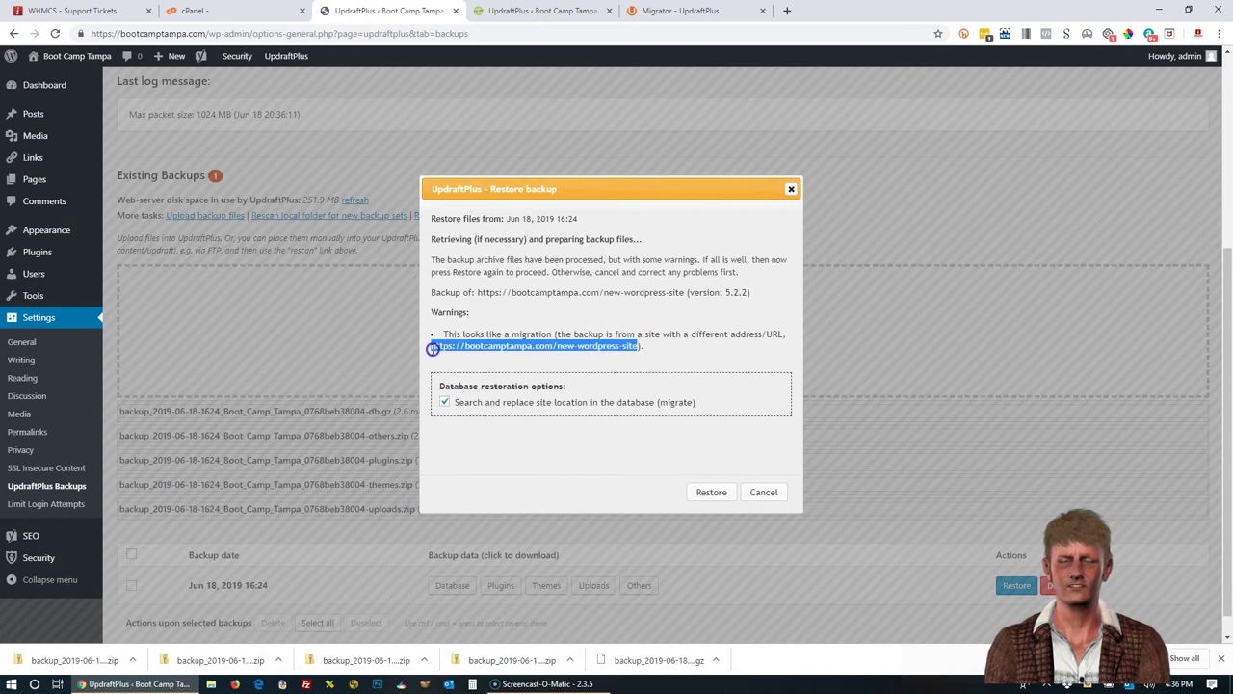
{"action": "left_click", "coordinate": [514, 347]}
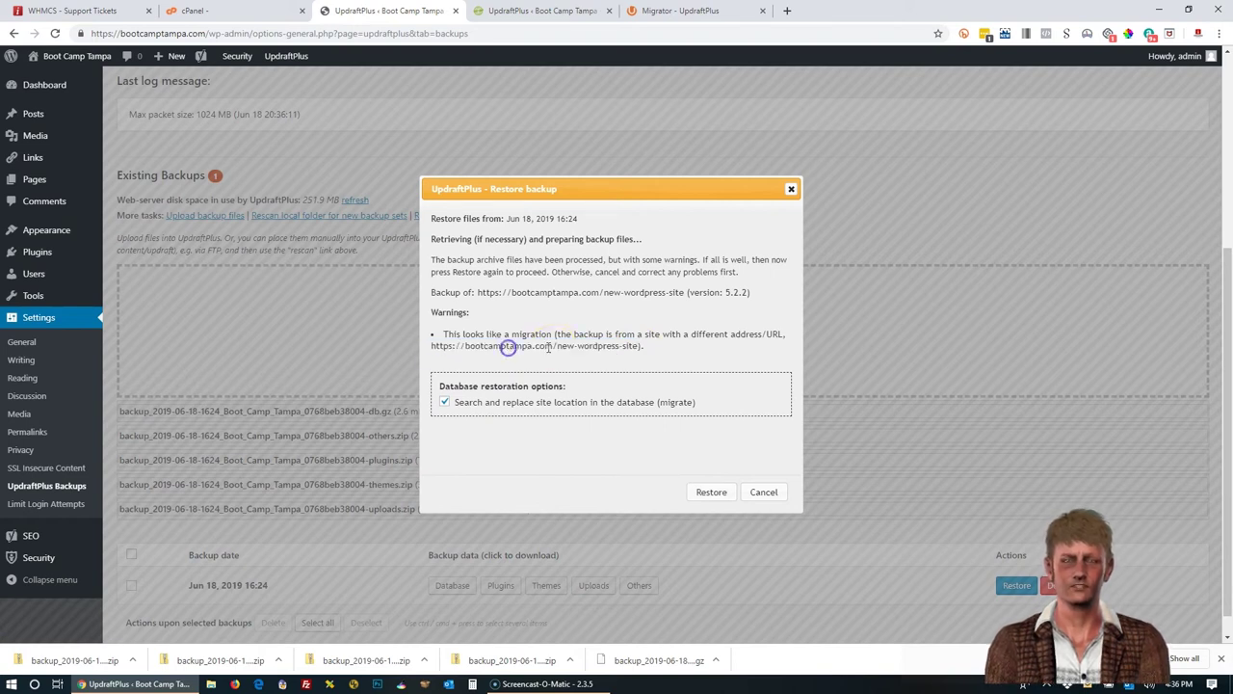
{"action": "left_click_drag", "start_coordinate": [551, 346], "coordinate": [429, 349]}
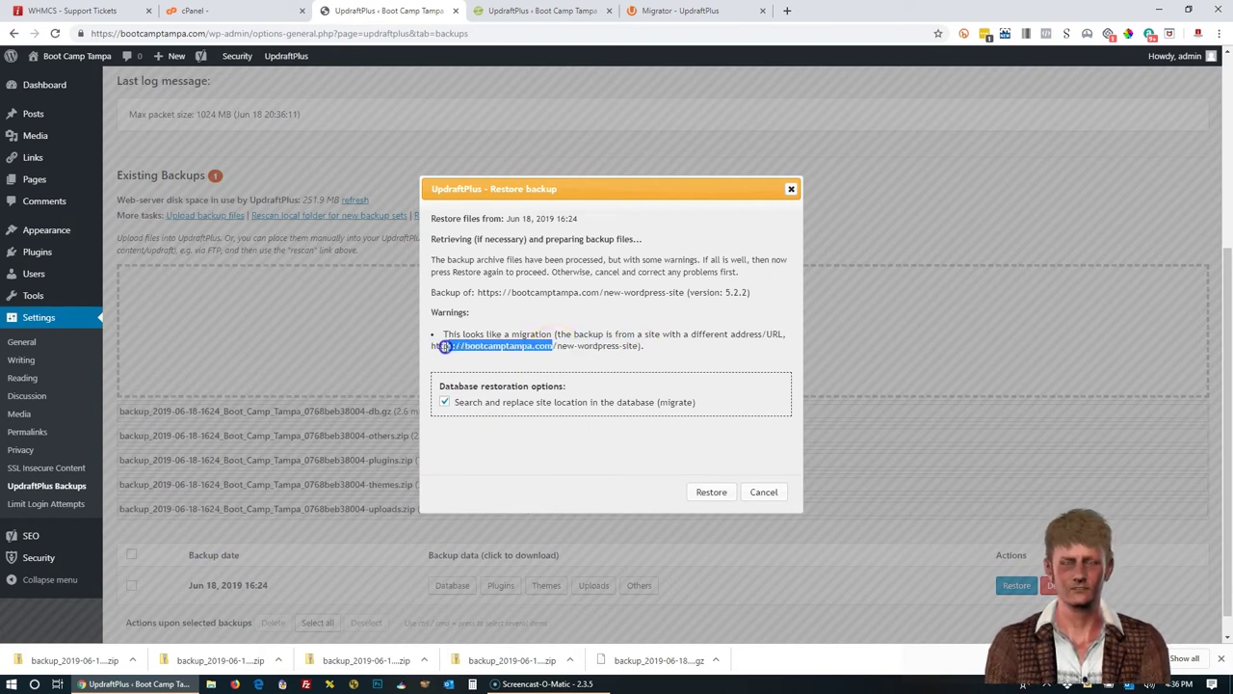
{"action": "left_click", "coordinate": [712, 492]}
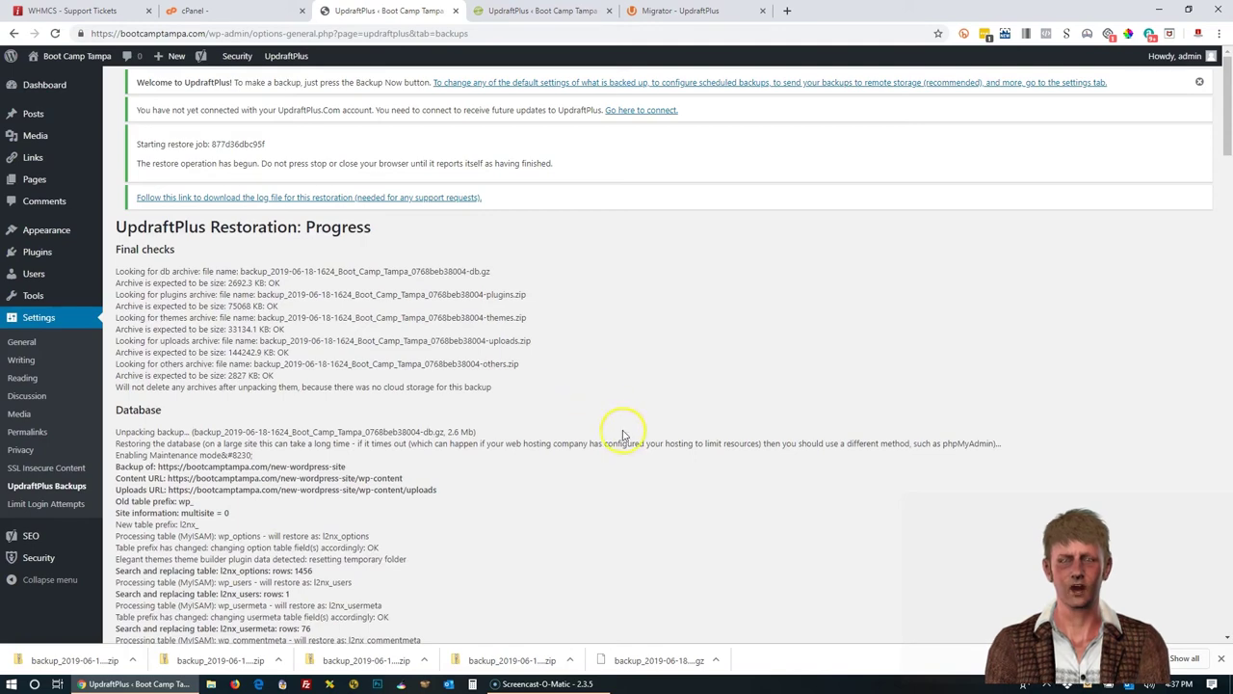
- Scroll the restore log to the 'Restore successful!' message, then go to the live site
{"action": "scroll", "coordinate": [607, 424], "scroll_direction": "down", "scroll_amount": 15}
{"action": "scroll", "coordinate": [612, 438], "scroll_direction": "down", "scroll_amount": 15}
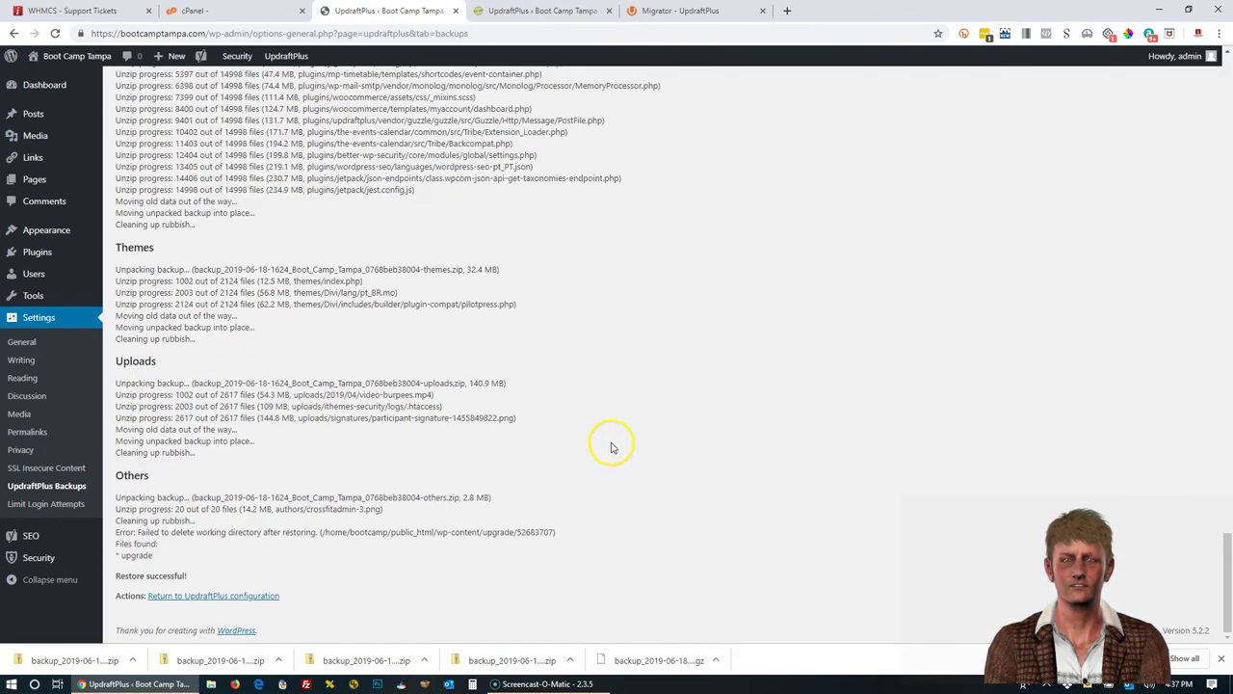
{"action": "left_click_drag", "start_coordinate": [210, 576], "coordinate": [114, 578]}
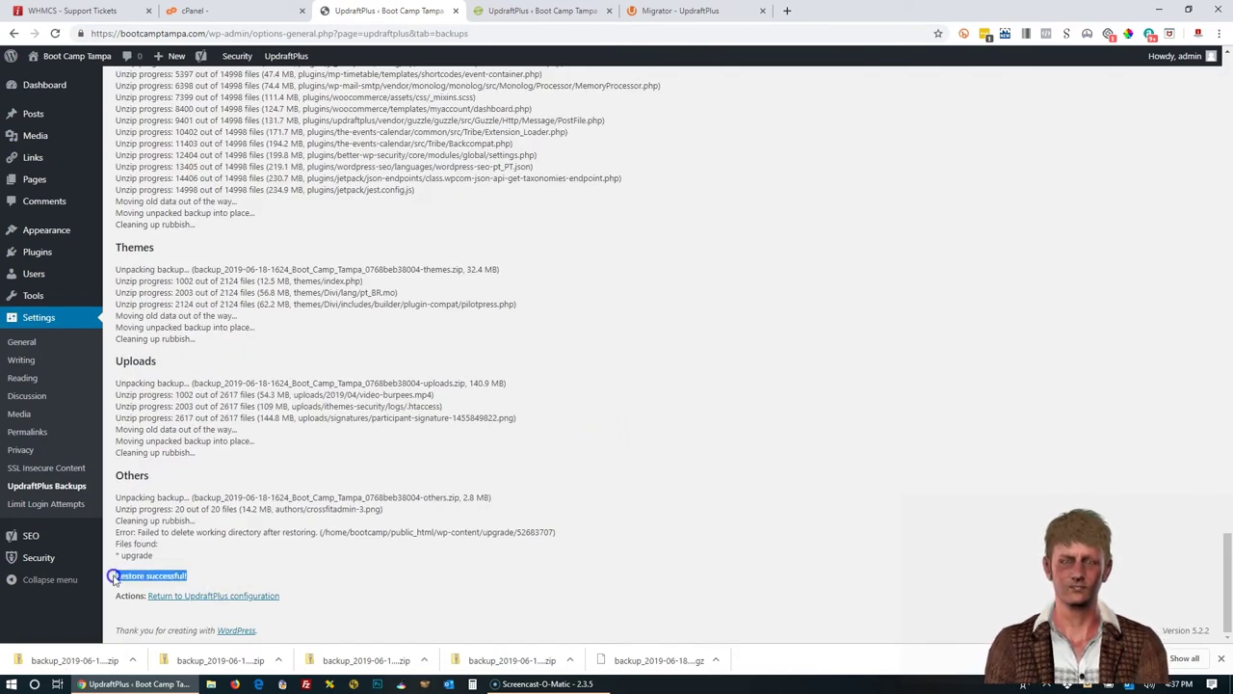
{"action": "mouse_move", "coordinate": [69, 56]}
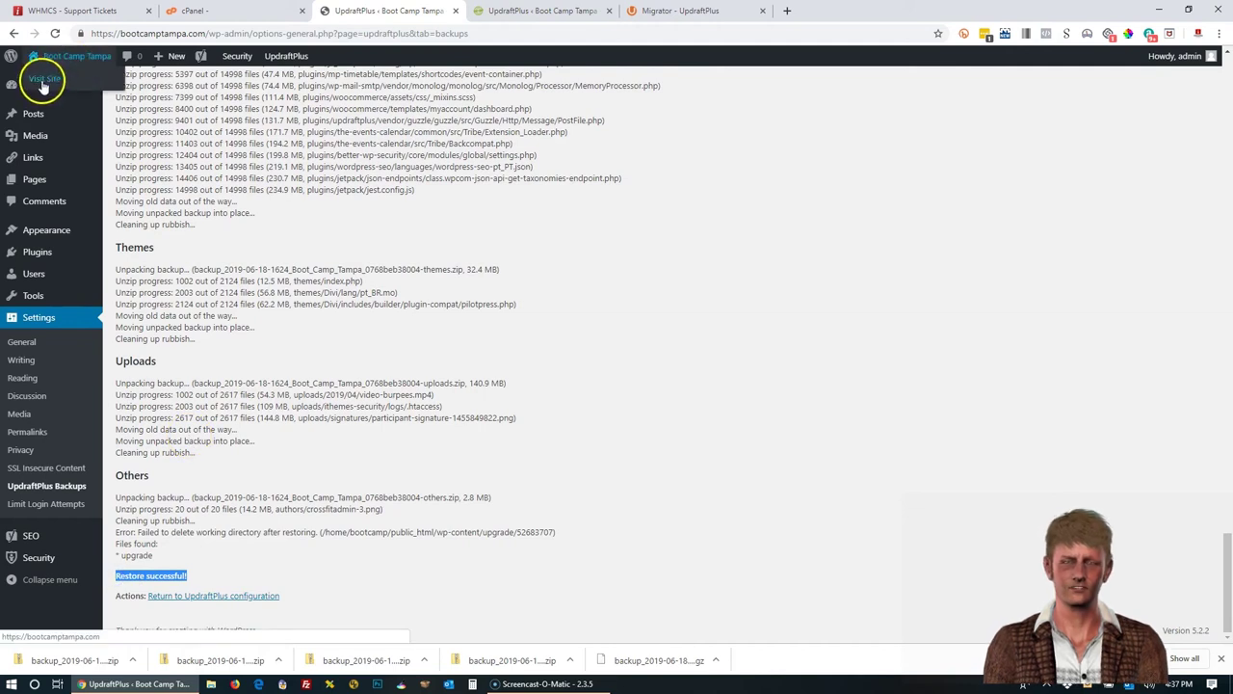
{"action": "left_click", "coordinate": [43, 81]}
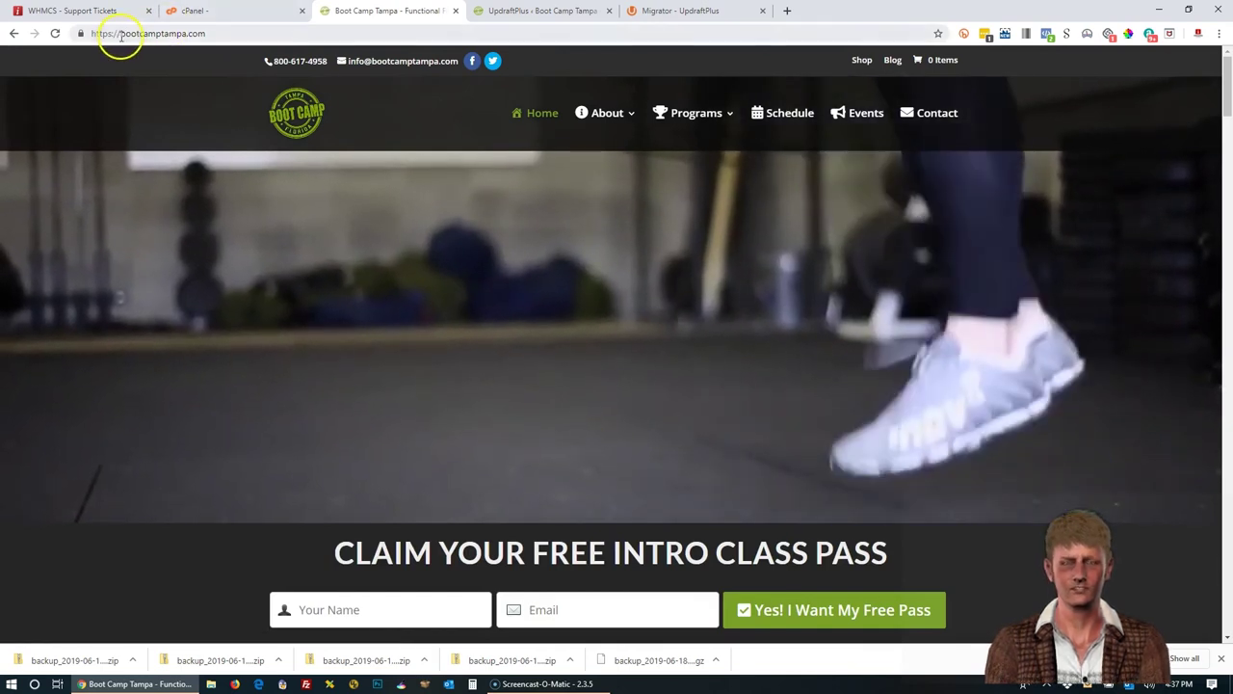
- Check the bootcamptampa.com homepage and its Membership Pricing page, then return to the homepage
{"action": "left_click_drag", "start_coordinate": [120, 33], "coordinate": [263, 33]}
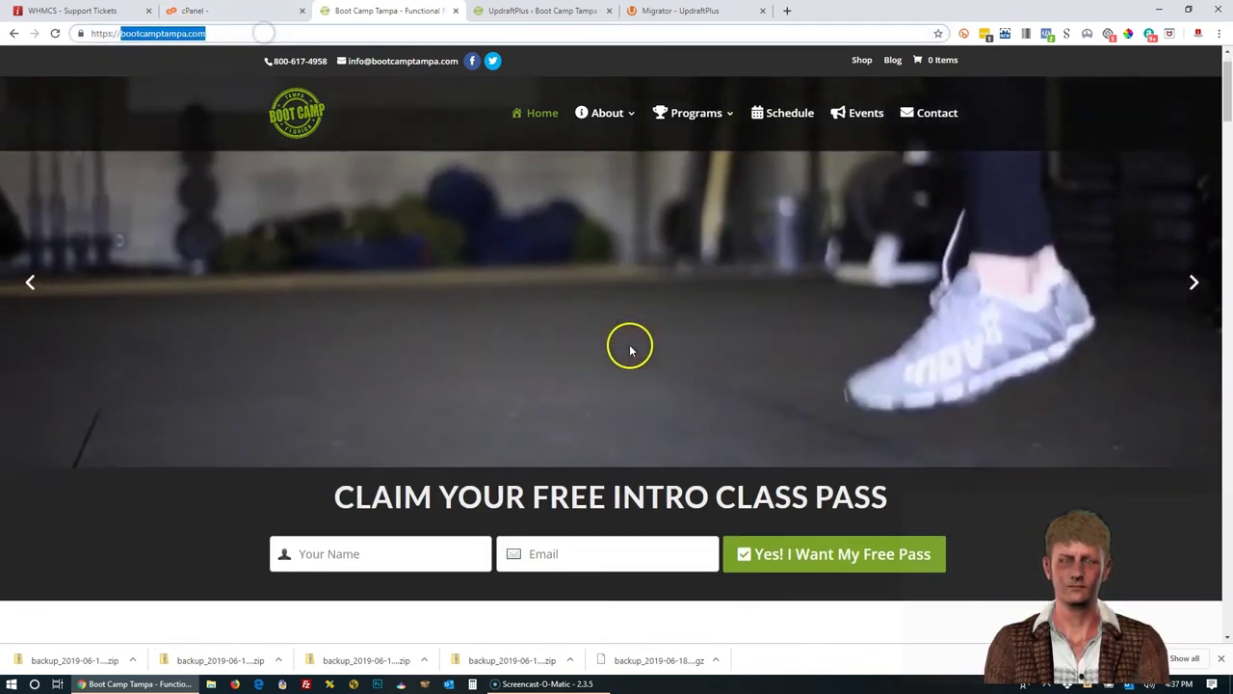
{"action": "left_click", "coordinate": [607, 395]}
{"action": "scroll", "coordinate": [600, 418], "scroll_direction": "down", "scroll_amount": 7}
{"action": "scroll", "coordinate": [595, 414], "scroll_direction": "up", "scroll_amount": 8}
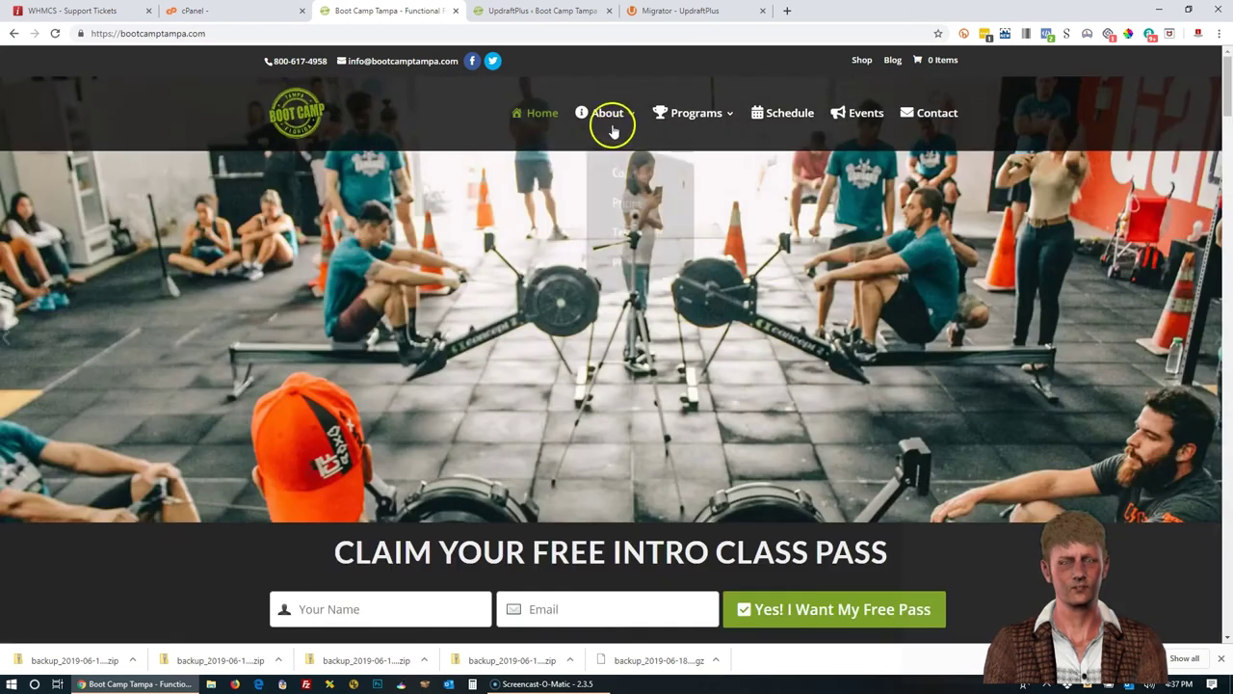
{"action": "mouse_move", "coordinate": [623, 121]}
{"action": "left_click", "coordinate": [641, 270]}
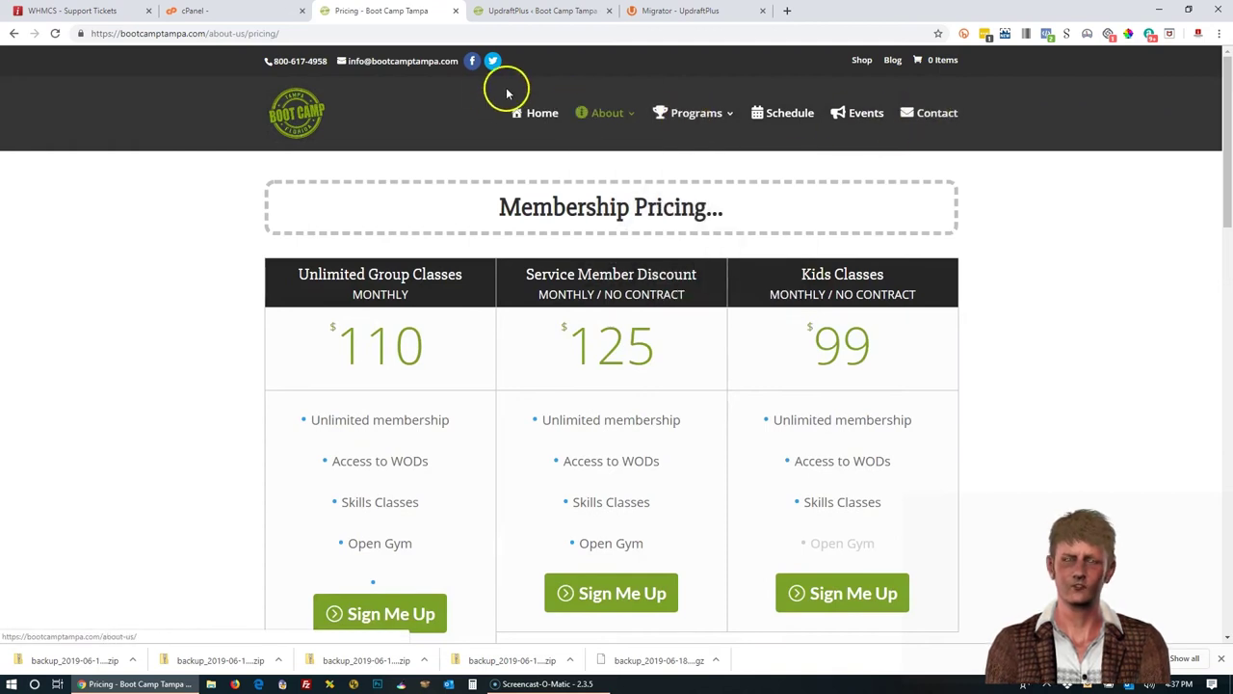
{"action": "left_click", "coordinate": [12, 34]}
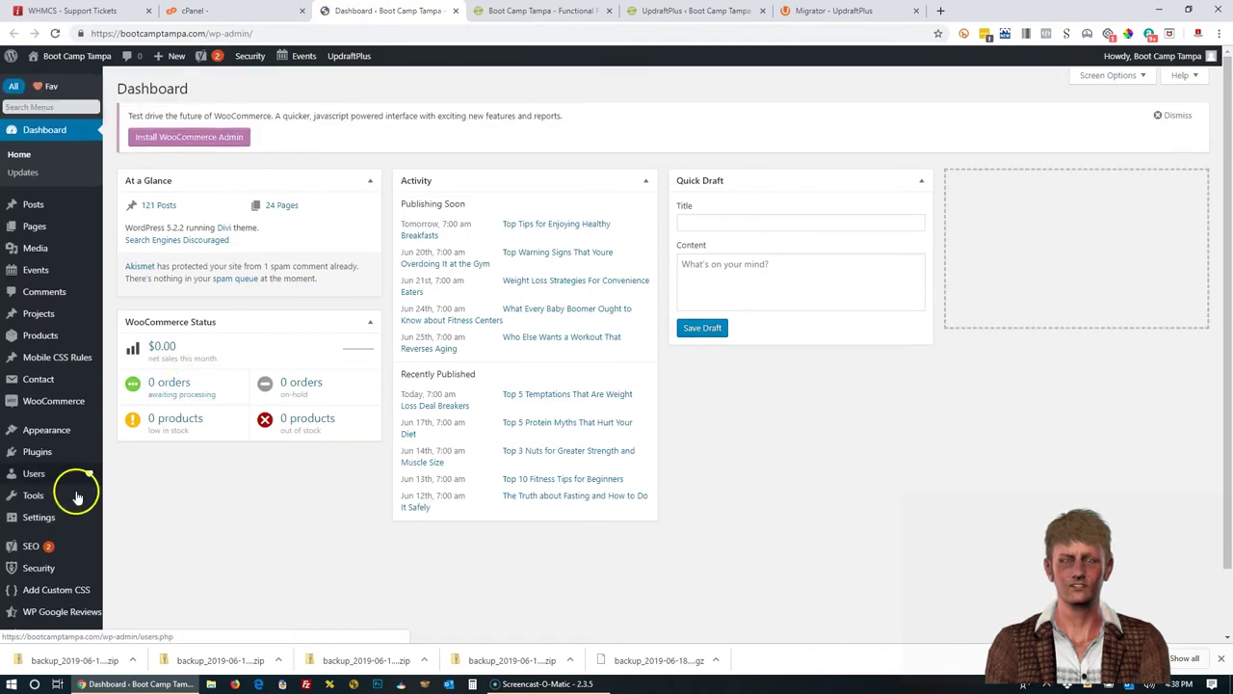
- Untick 'Discourage search engines from indexing this site' in Reading Settings and save the change
{"action": "mouse_move", "coordinate": [57, 517]}
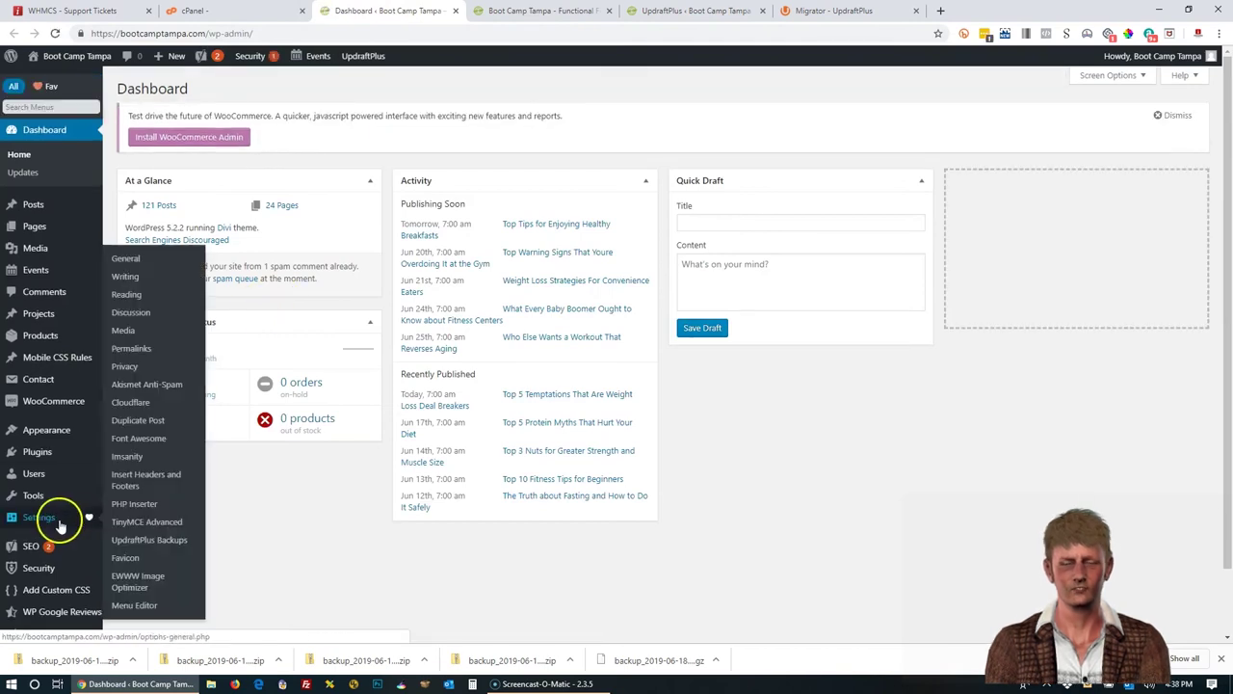
{"action": "left_click", "coordinate": [133, 301]}
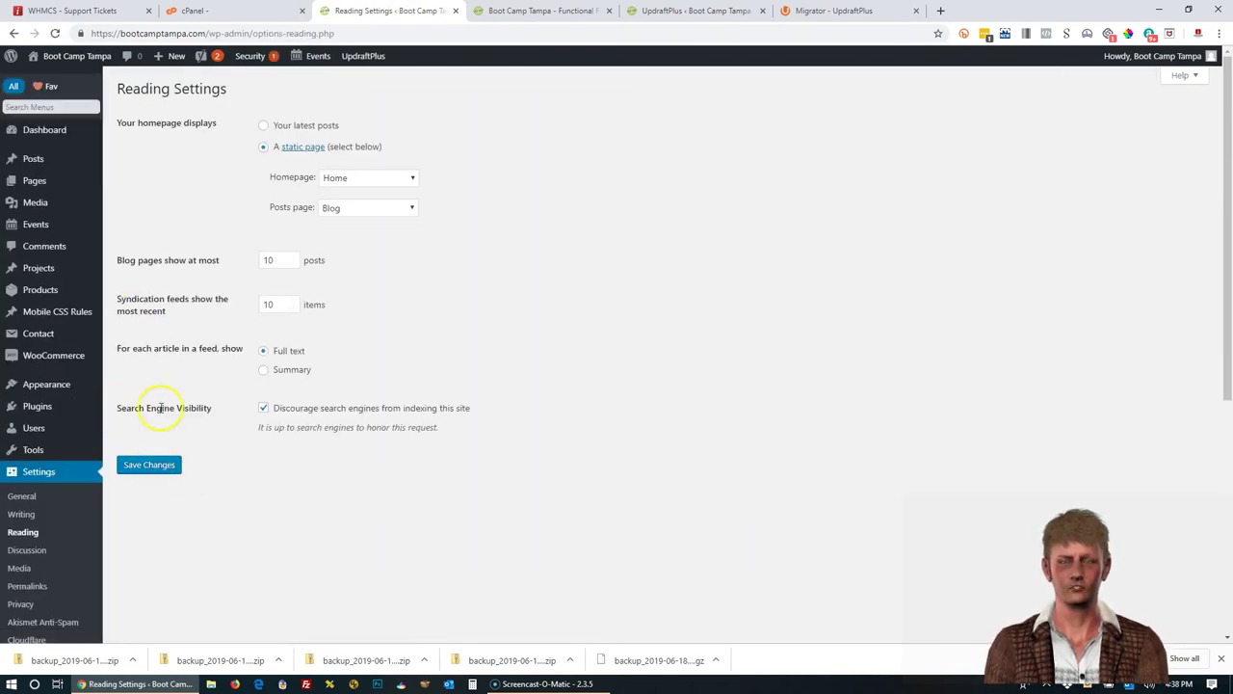
{"action": "left_click_drag", "start_coordinate": [190, 408], "coordinate": [104, 408]}
{"action": "left_click", "coordinate": [191, 405]}
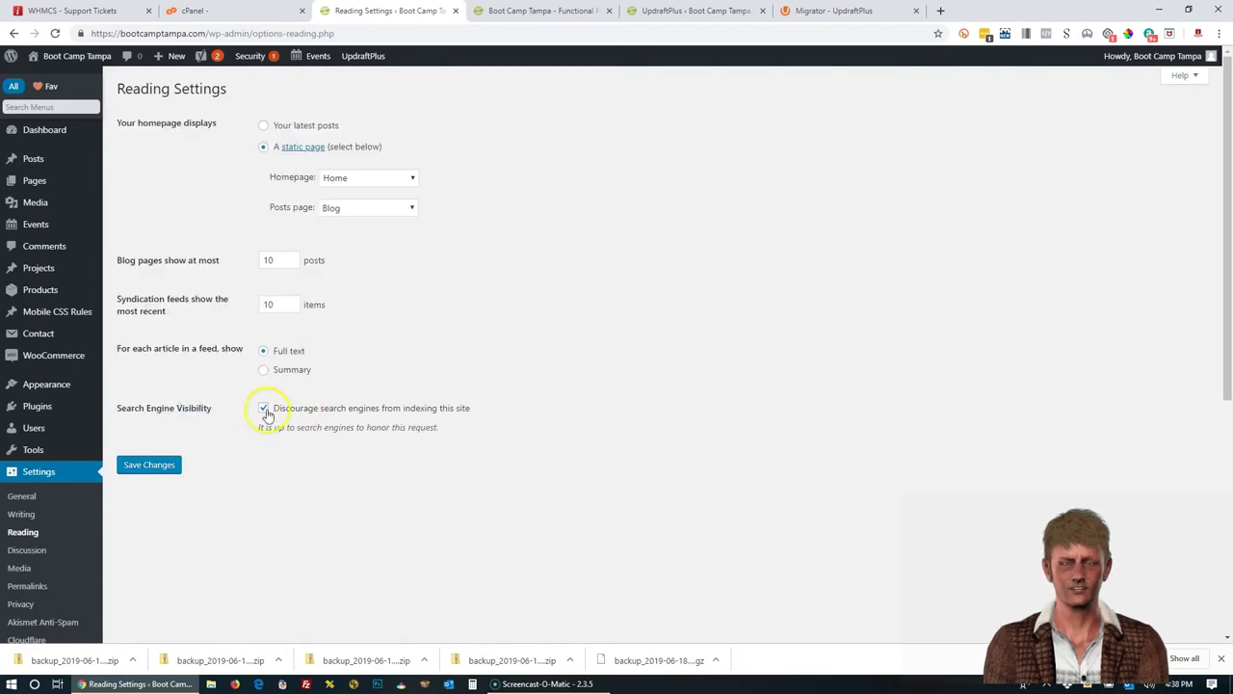
{"action": "left_click", "coordinate": [263, 407]}
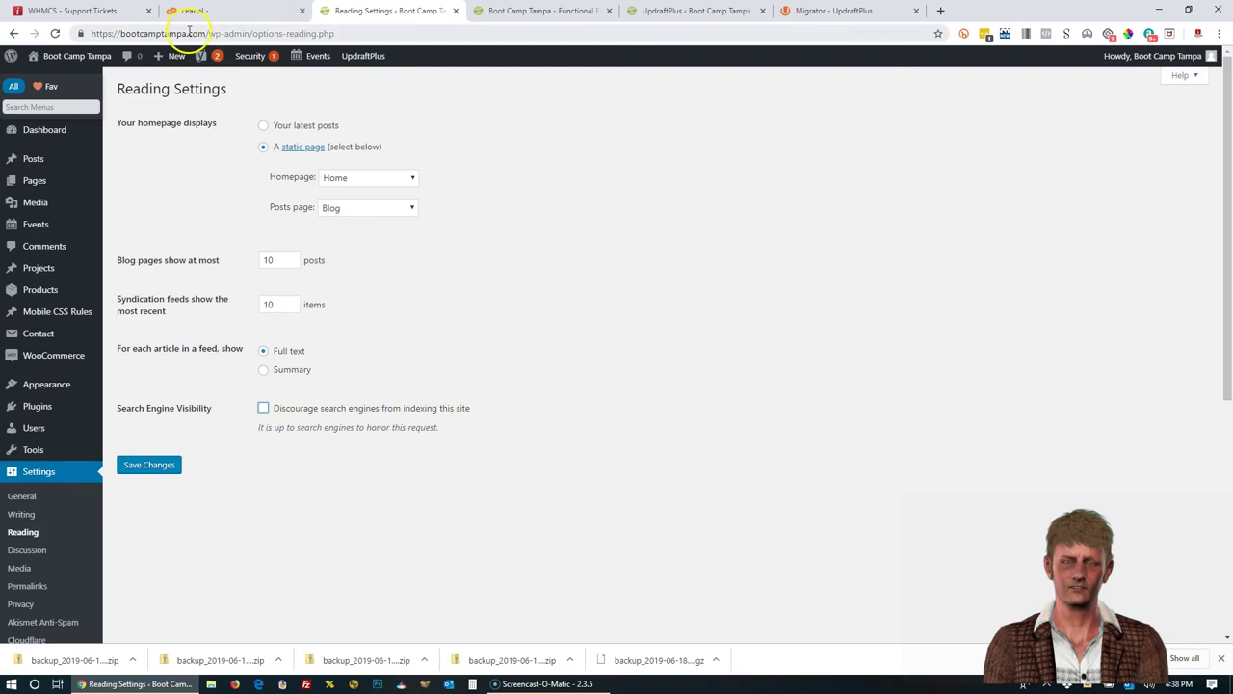
{"action": "left_click", "coordinate": [142, 469]}
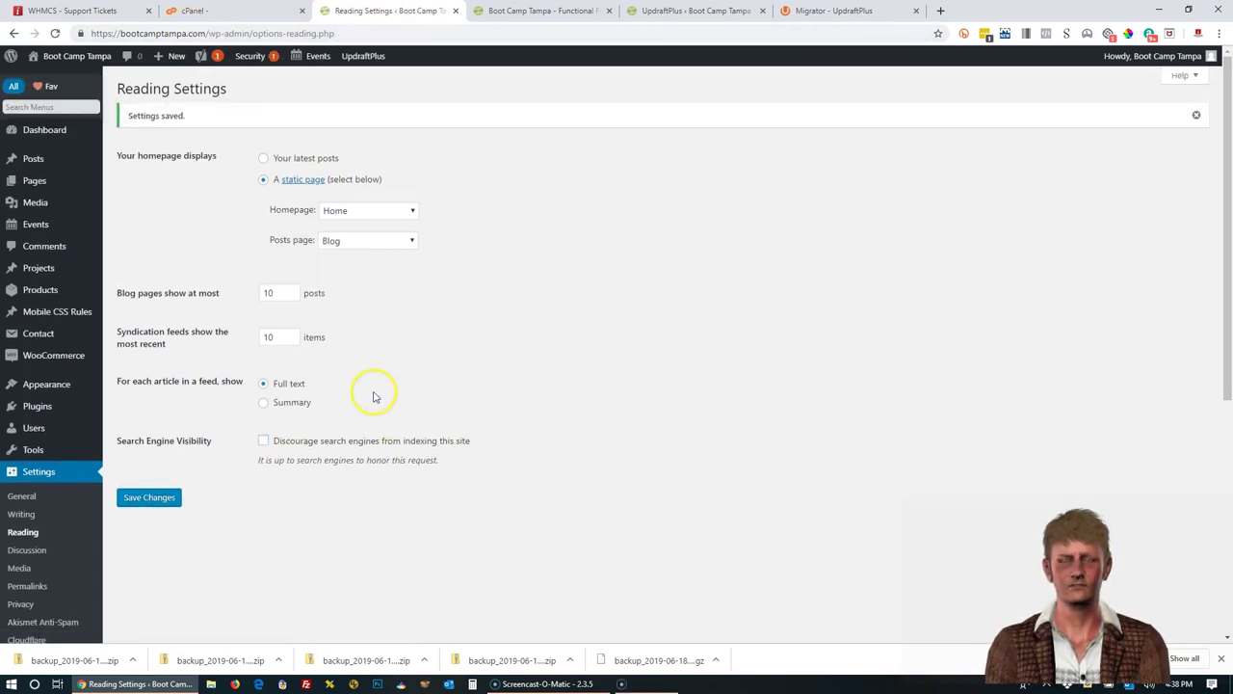
{"action": "left_click", "coordinate": [540, 10]}
- Reload the live site, view Contact Us, then browse the homepage's programs, schedule and testimonials
{"action": "key", "text": "F5"}
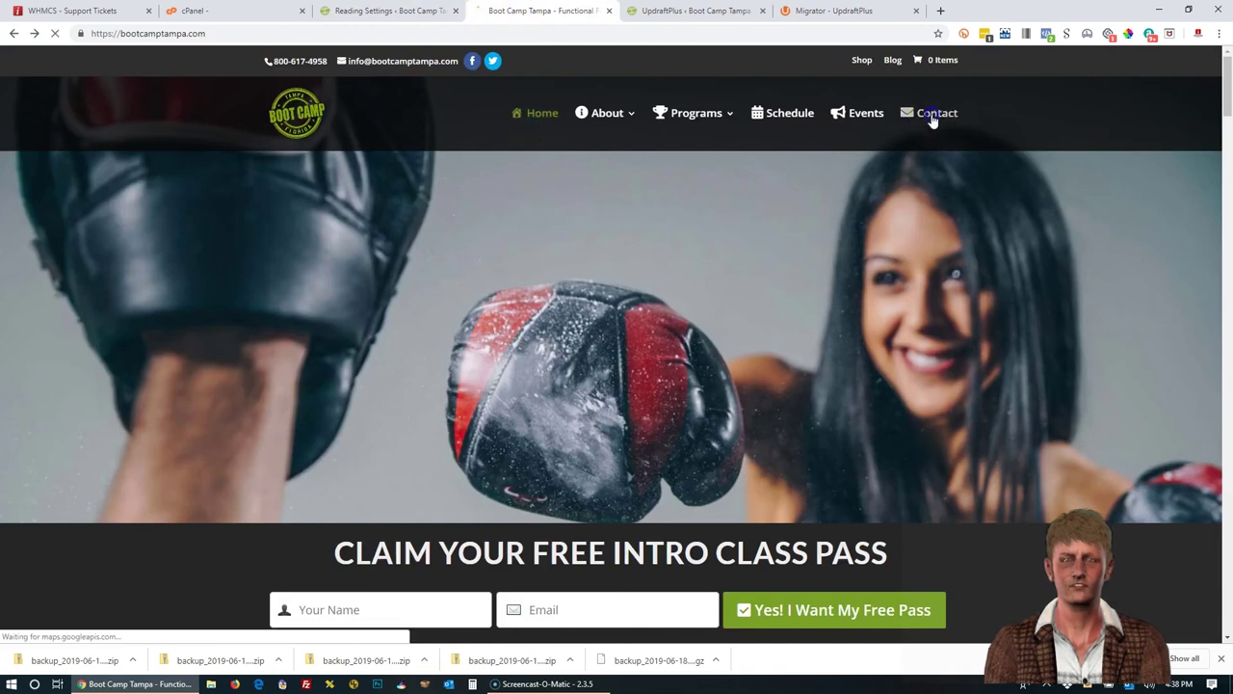
{"action": "left_click", "coordinate": [933, 115]}
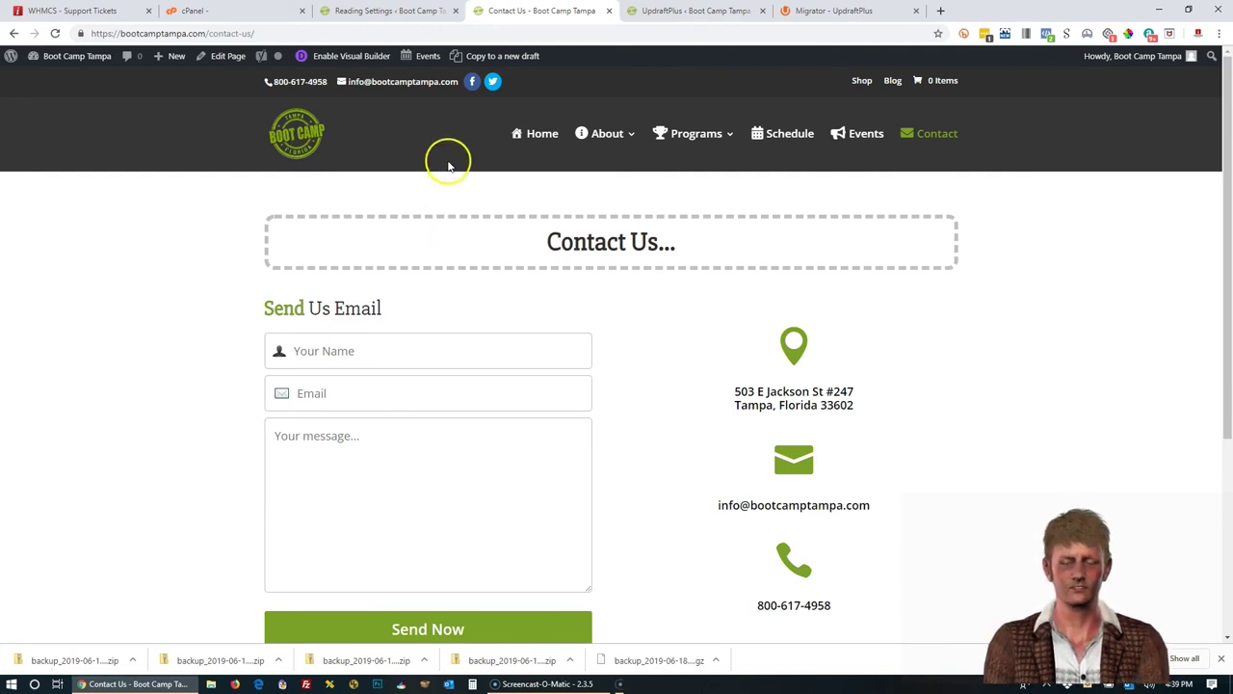
{"action": "left_click", "coordinate": [539, 134]}
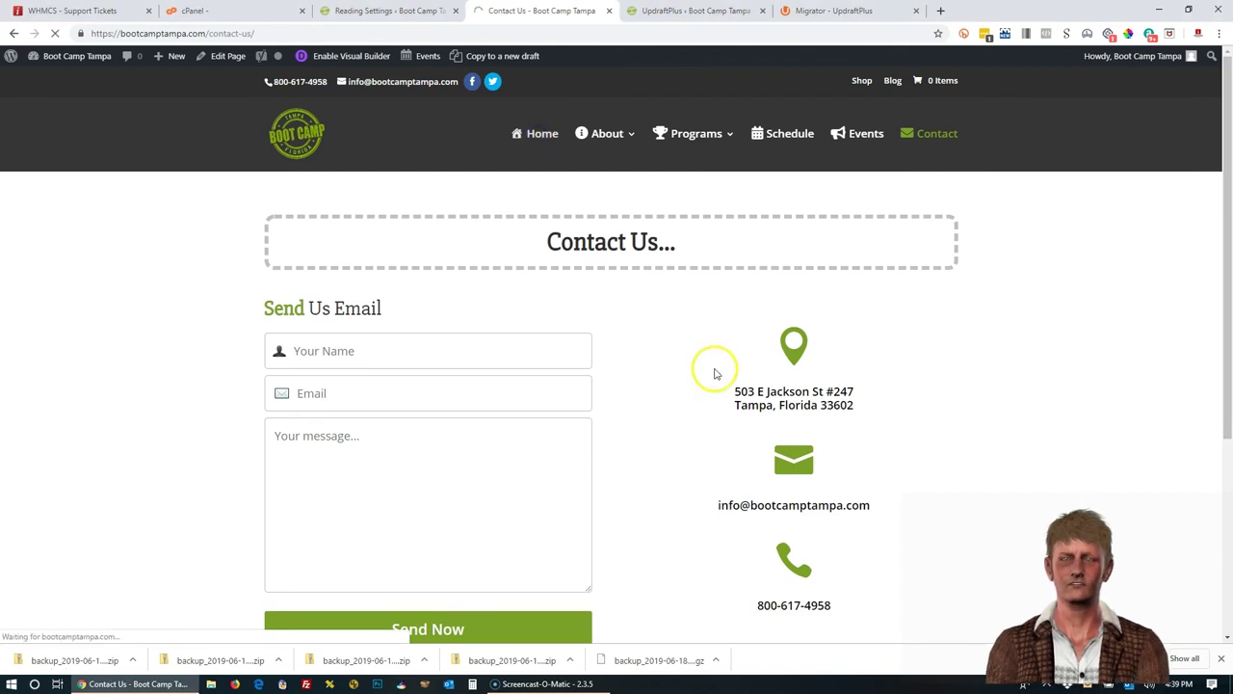
{"action": "scroll", "coordinate": [404, 517], "scroll_direction": "down", "scroll_amount": 3}
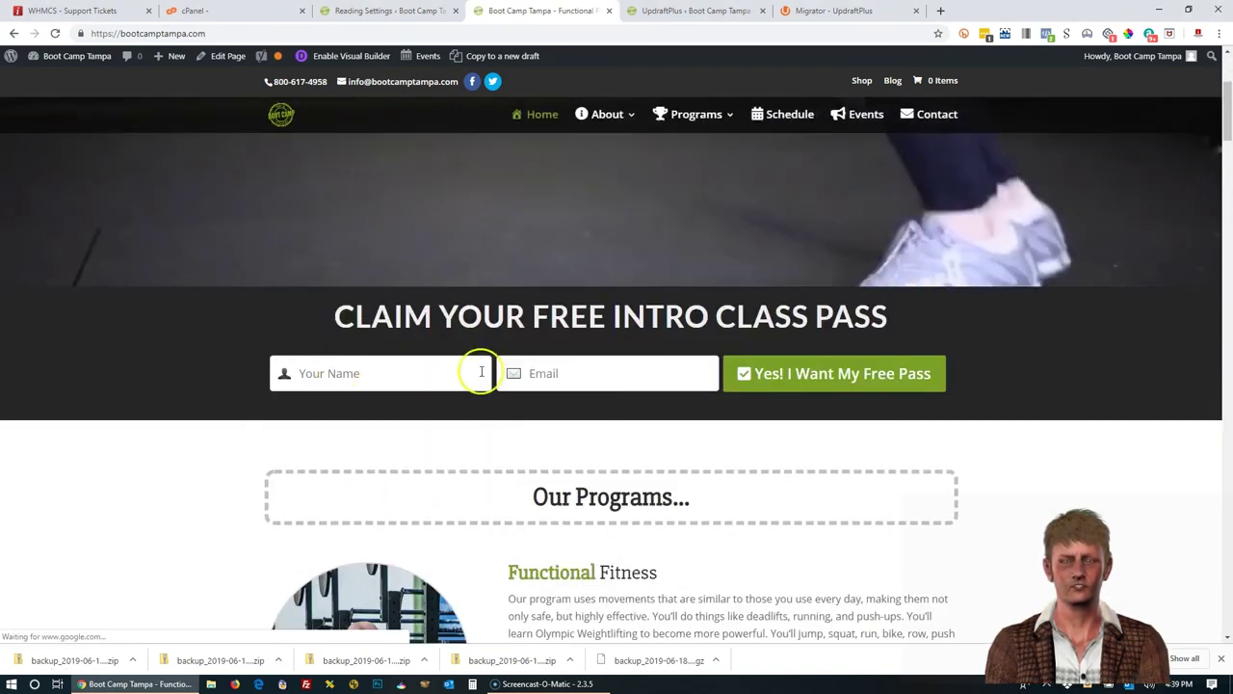
{"action": "scroll", "coordinate": [1035, 512], "scroll_direction": "down", "scroll_amount": 10}
{"action": "scroll", "coordinate": [1037, 512], "scroll_direction": "down", "scroll_amount": 15}
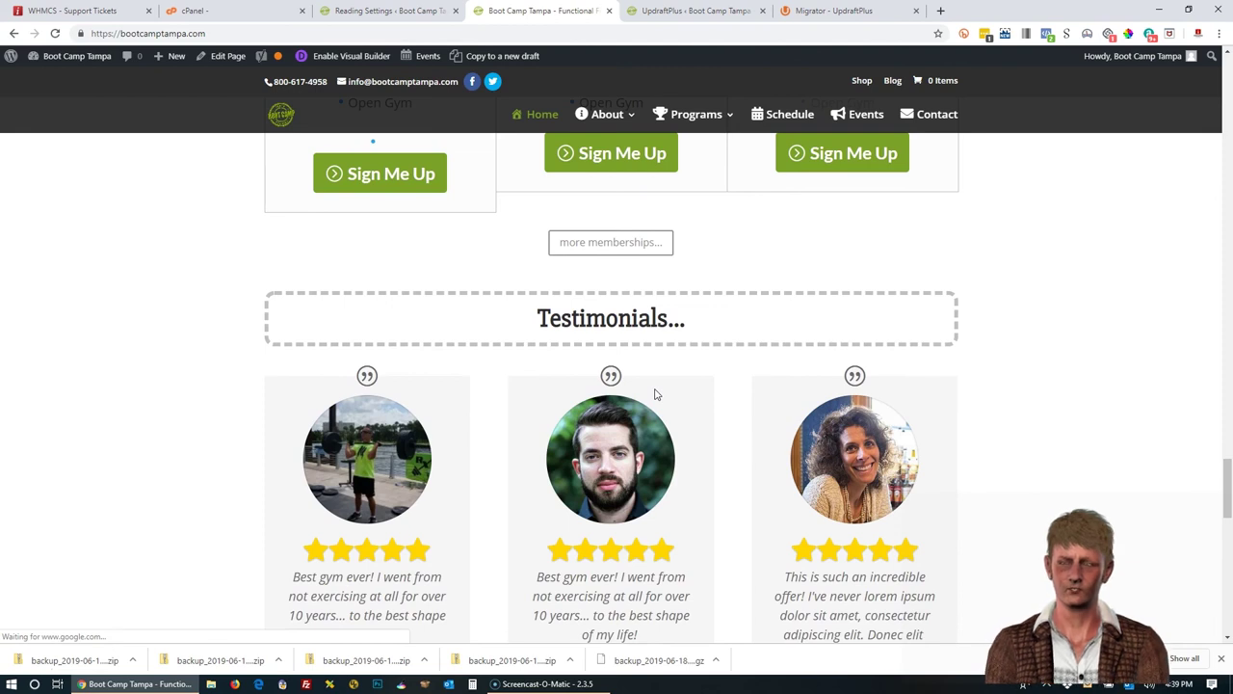
{"action": "scroll", "coordinate": [674, 414], "scroll_direction": "up", "scroll_amount": 20}
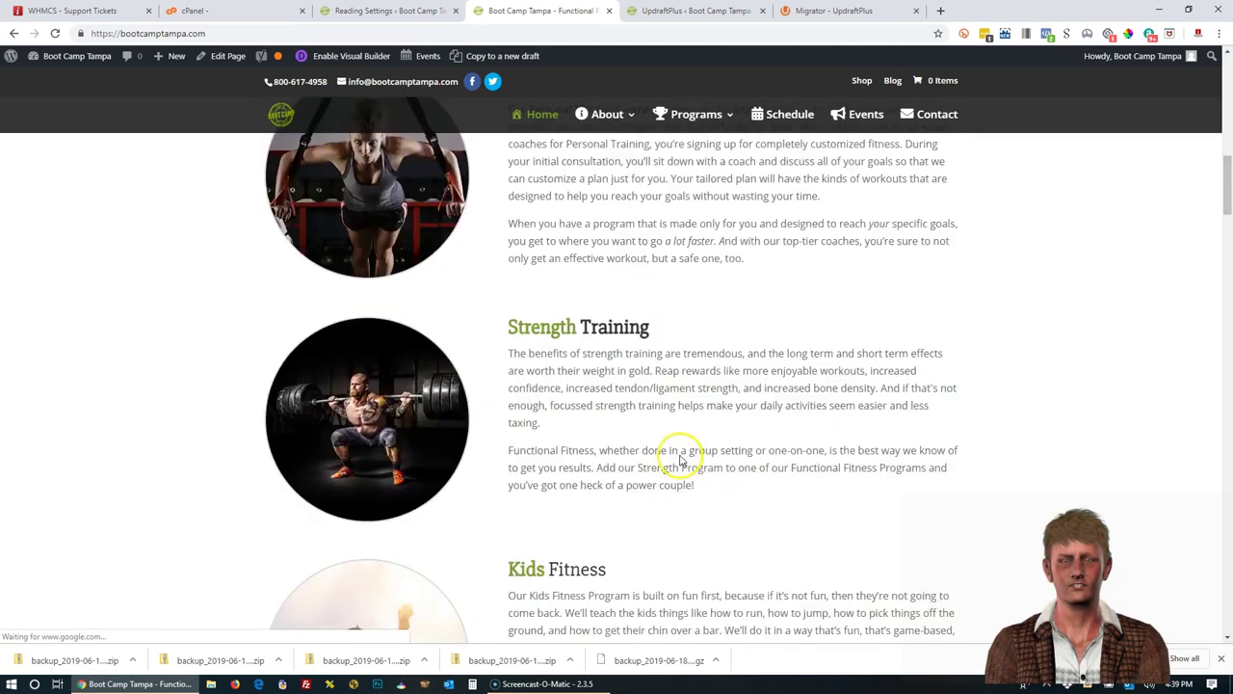